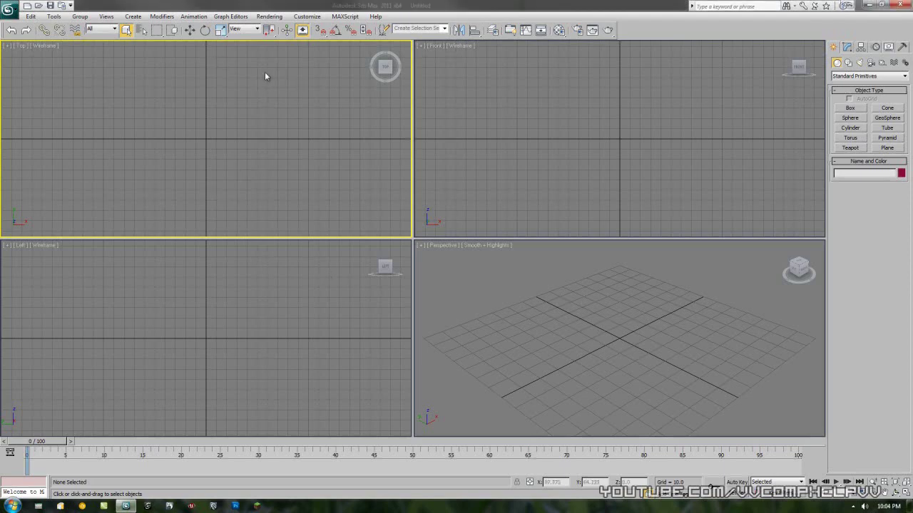
Create a flat box in the Top view, about 122 long, 321 wide and 7 high.
left_click(850, 108)
left_click_drag(42, 76, 370, 201)
left_click(765, 291)
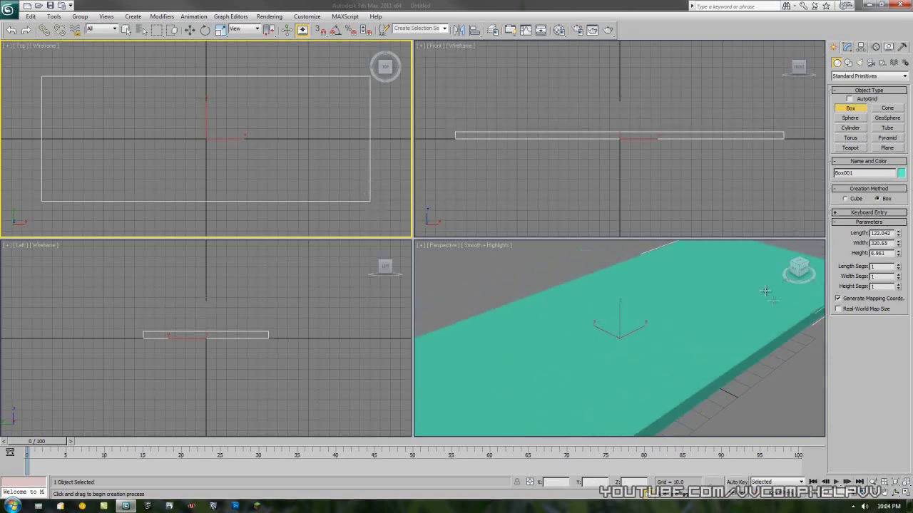
Maximize the Perspective view and assign the 01 - Default material from the Material Editor to the box.
left_click(773, 351)
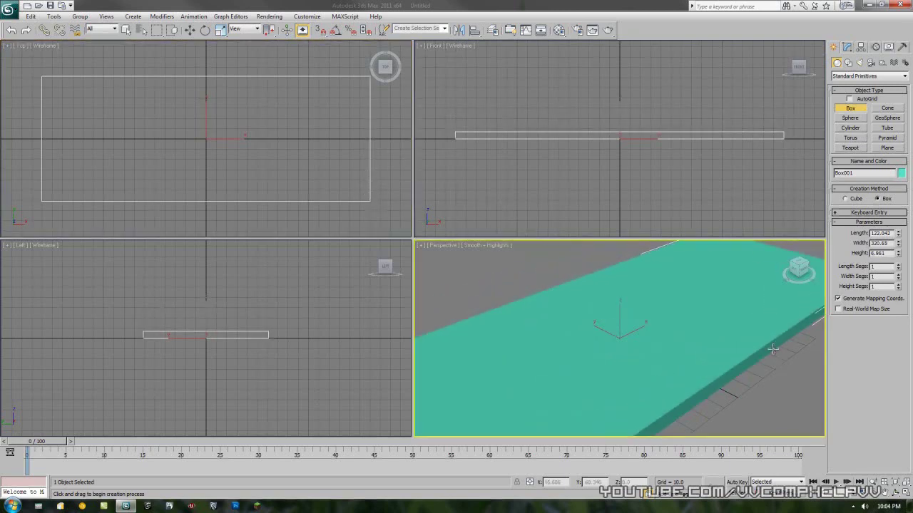
key("alt+w")
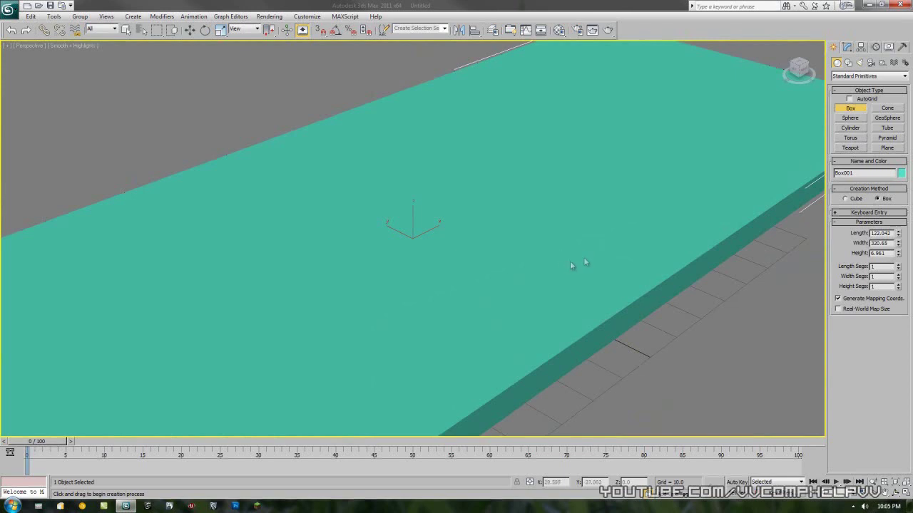
key("z")
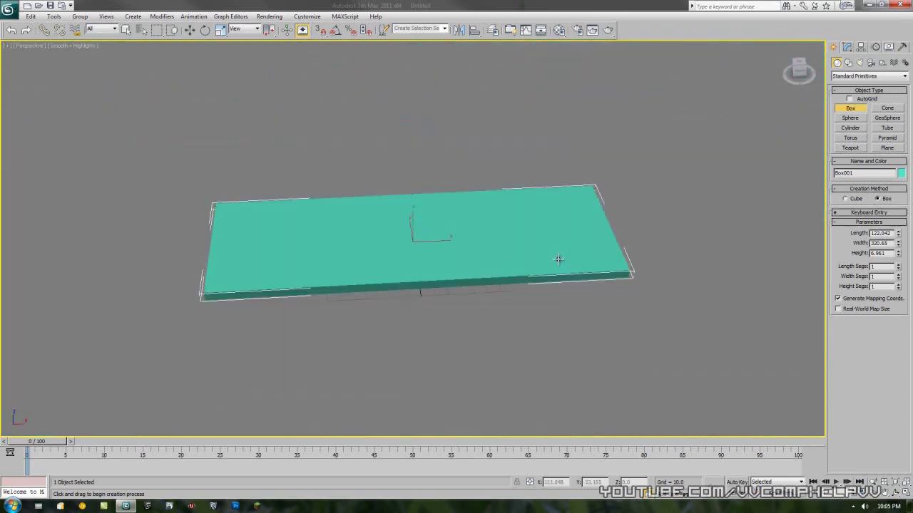
mouse_move(509, 255)
middle_mouse_down("alt")
mouse_move(585, 245)
mouse_move(623, 198)
mouse_move(534, 261)
mouse_move(512, 254)
middle_mouse_up("alt")
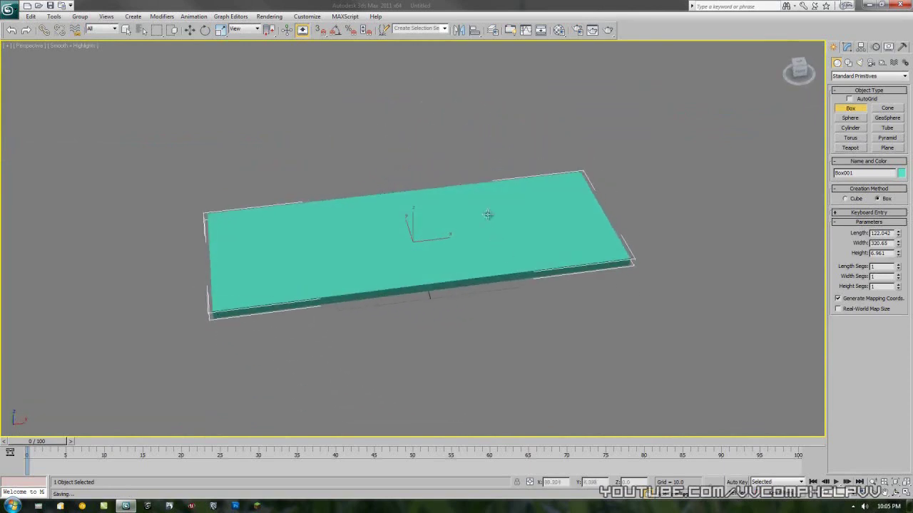
middle_click_drag(493, 214, 493, 229, "alt")
key("m")
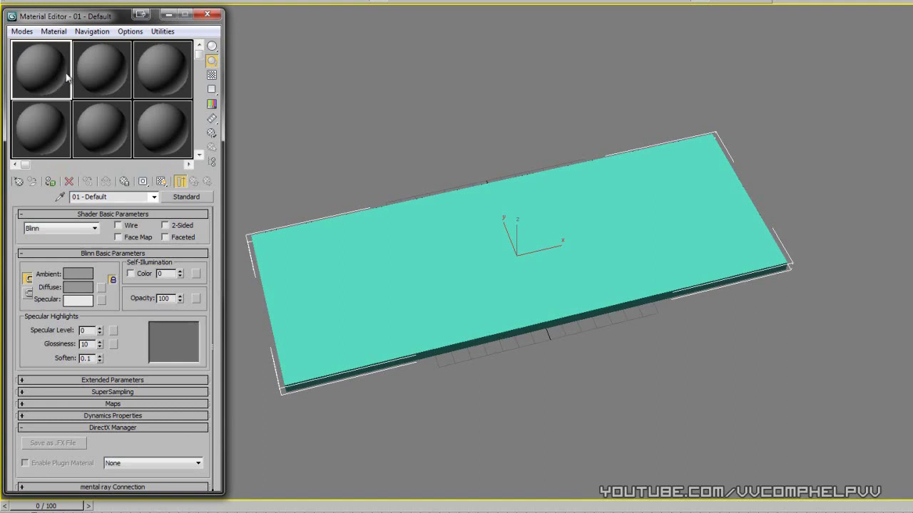
left_click_drag(60, 70, 394, 257)
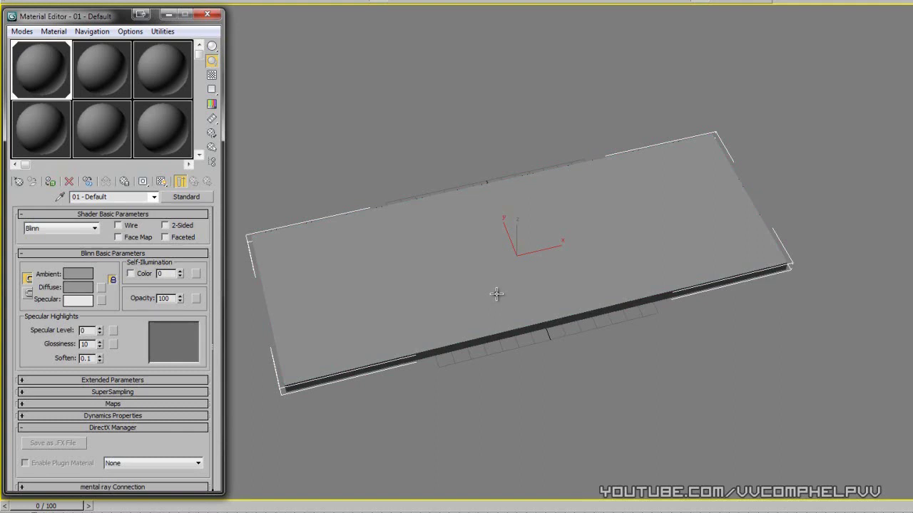
left_click(78, 287)
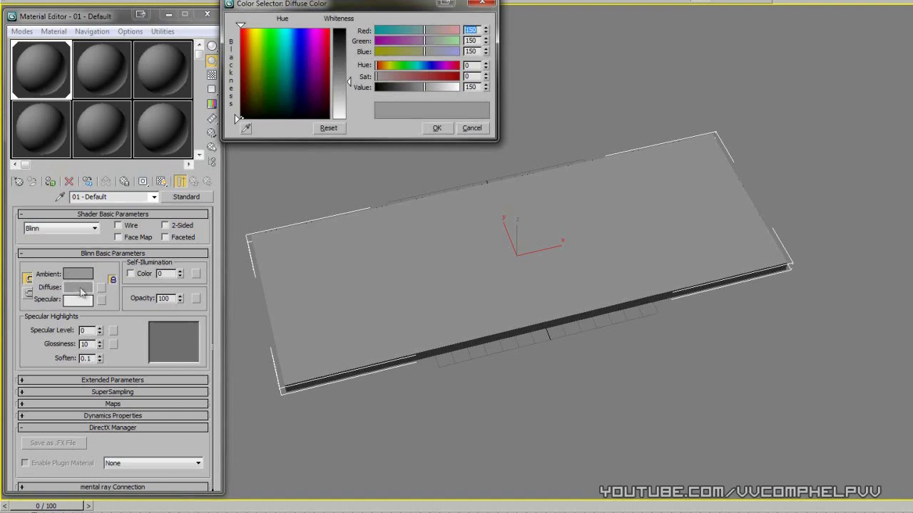
left_click_drag(281, 65, 307, 31)
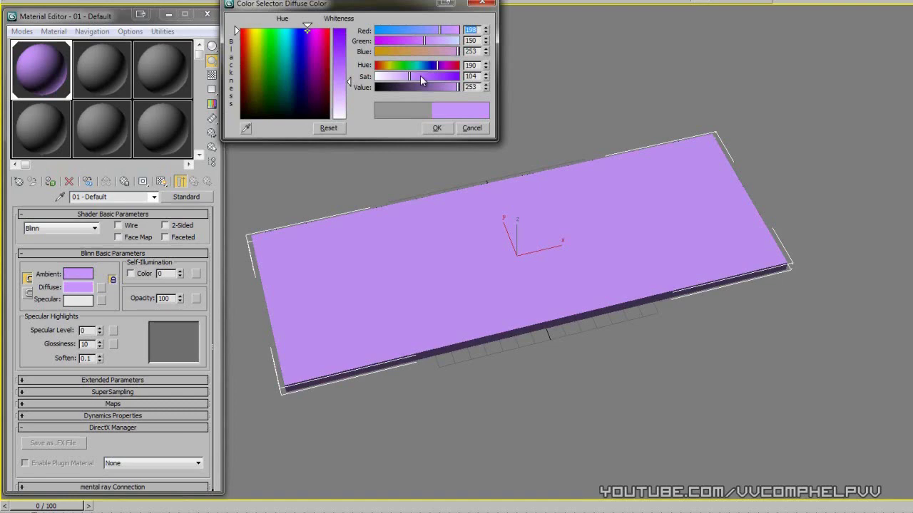
left_click(472, 128)
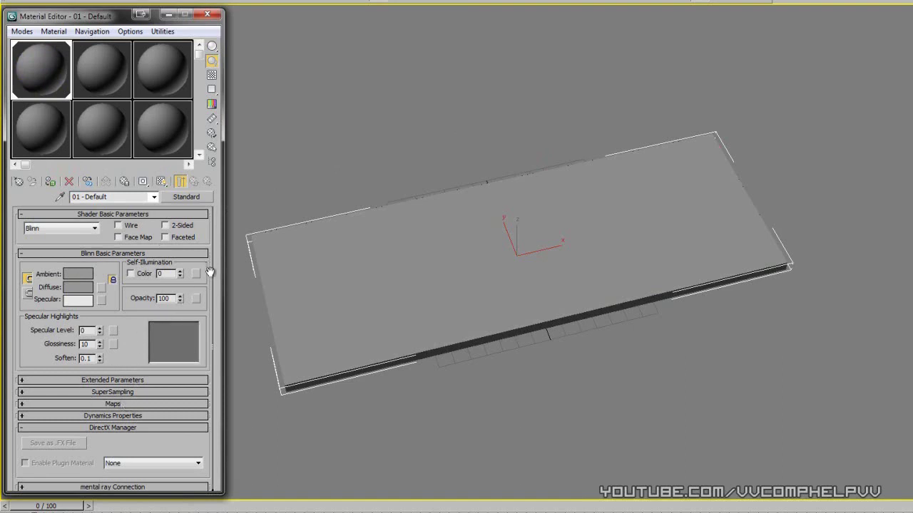
Load the Diffuse Map JPEG from the Desktop as a Bitmap in the material's Diffuse Color map slot.
left_click_drag(212, 273, 215, 281)
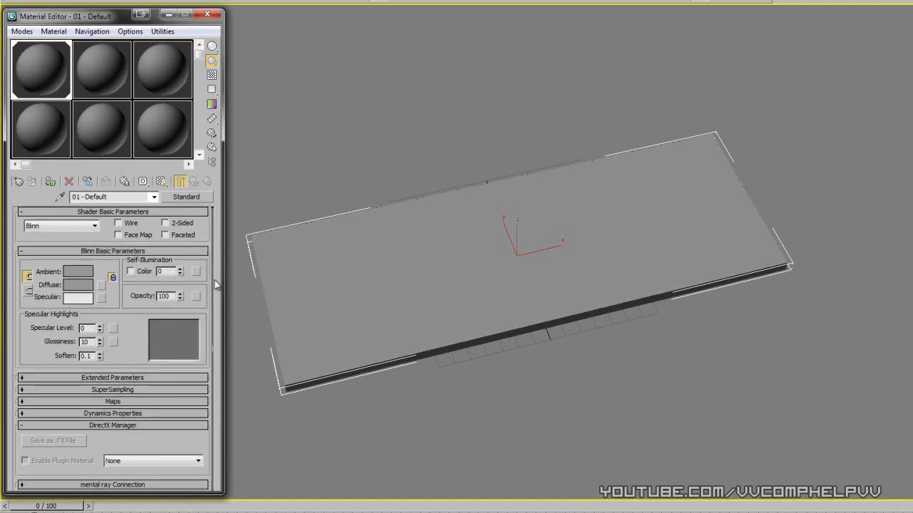
left_click(113, 403)
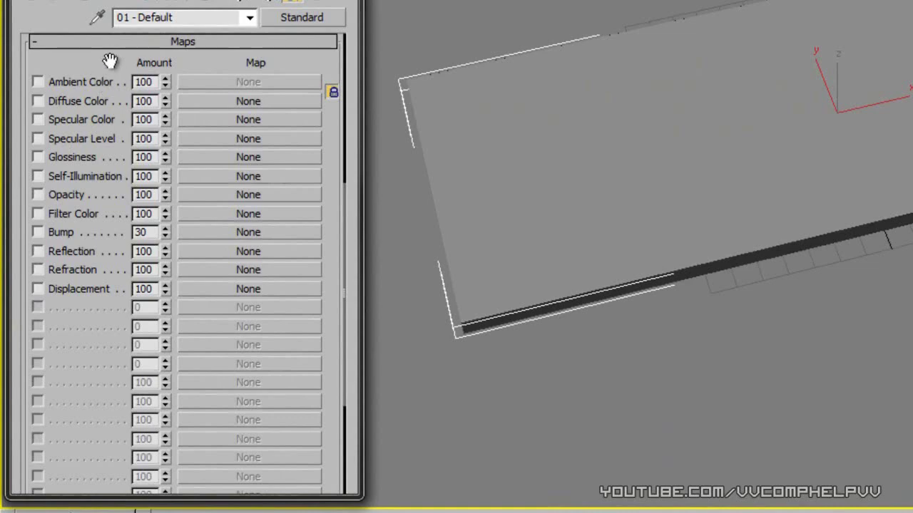
left_click_drag(110, 61, 118, 132)
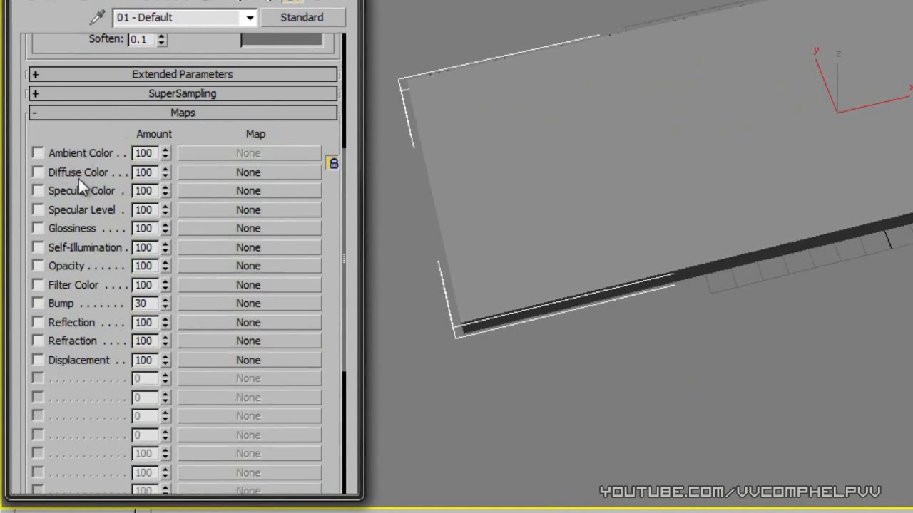
left_click(243, 173)
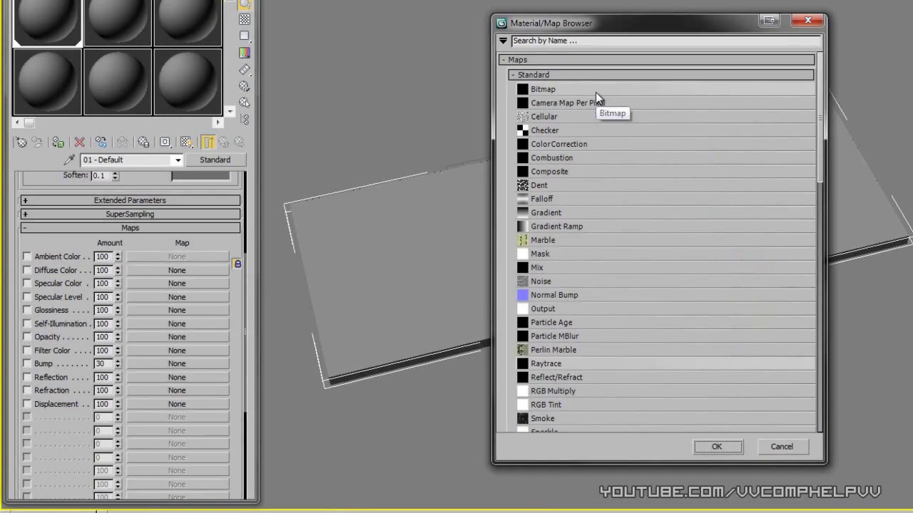
double_click(595, 92)
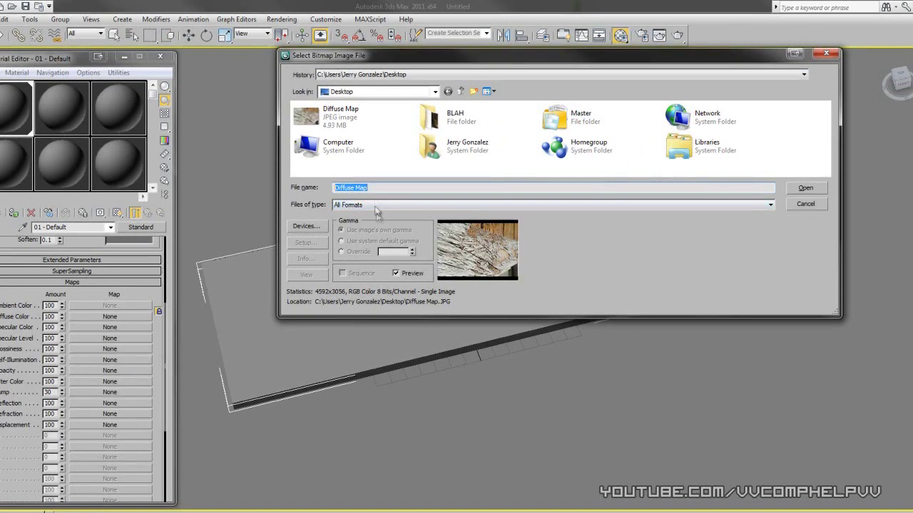
left_click(339, 123)
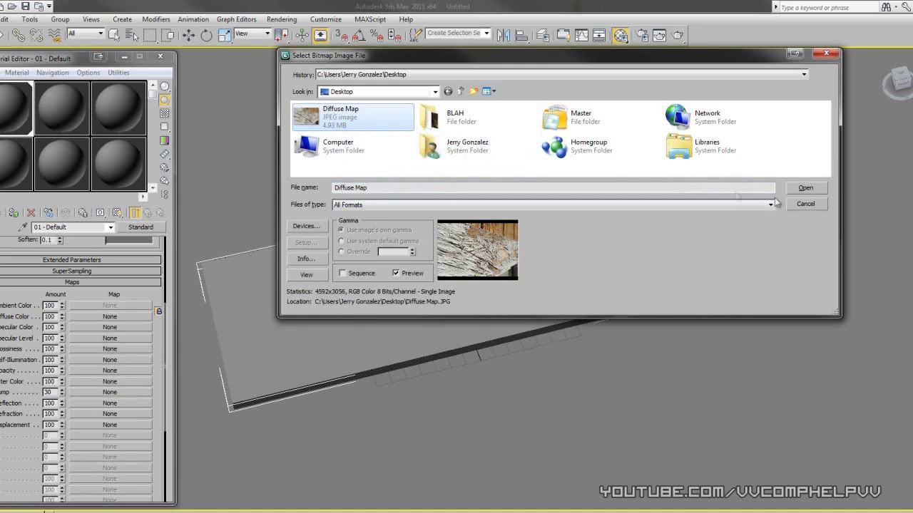
left_click(814, 189)
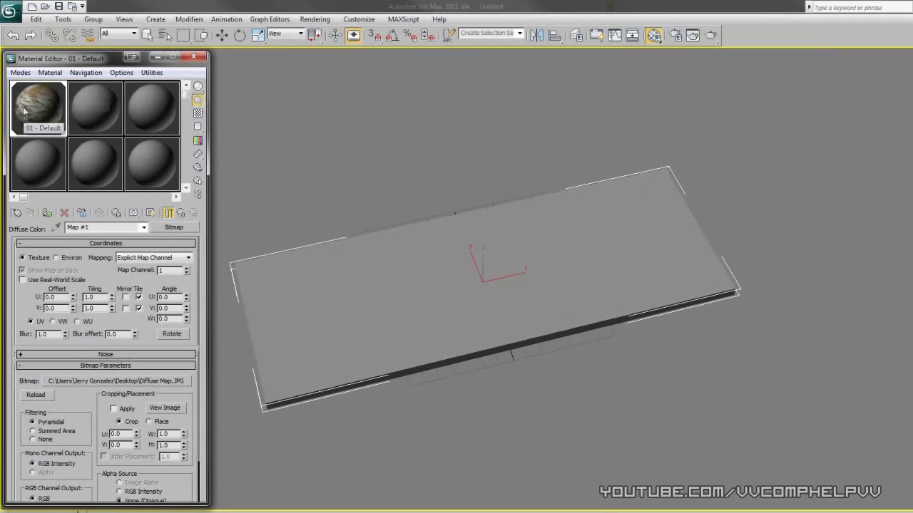
Change the material sample shape to a cube and open its enlarged preview, placed clear of the box.
left_click_drag(198, 86, 237, 87)
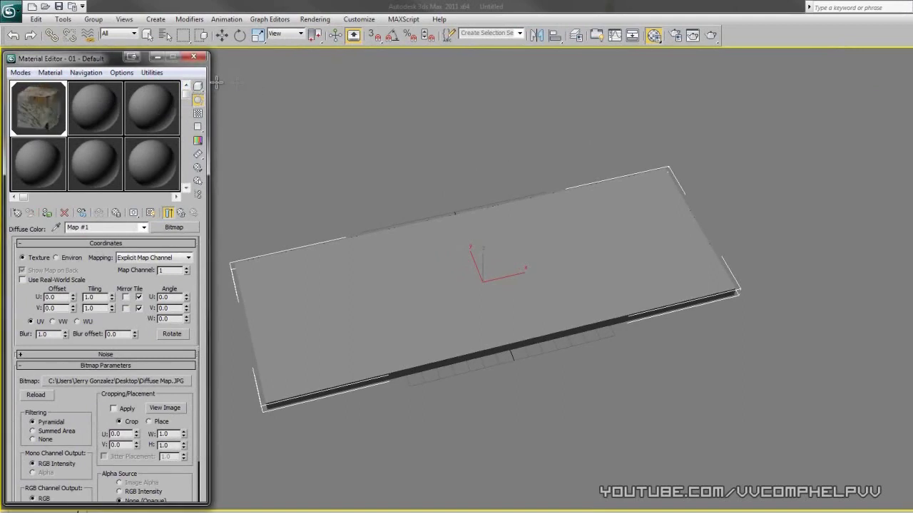
double_click(48, 109)
left_click_drag(379, 81, 339, 61)
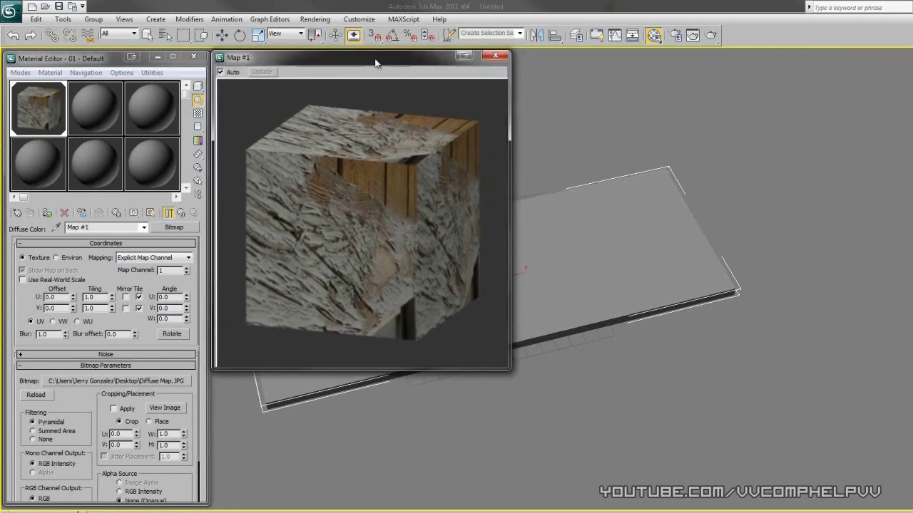
left_click_drag(377, 62, 829, 62)
Show the diffuse map on the box in the viewport.
middle_click_drag(581, 240, 526, 265)
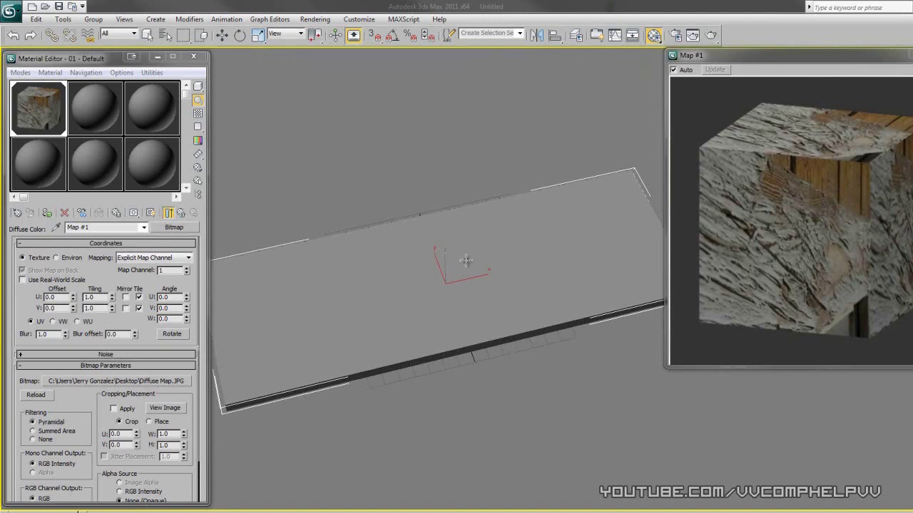
left_click(150, 214)
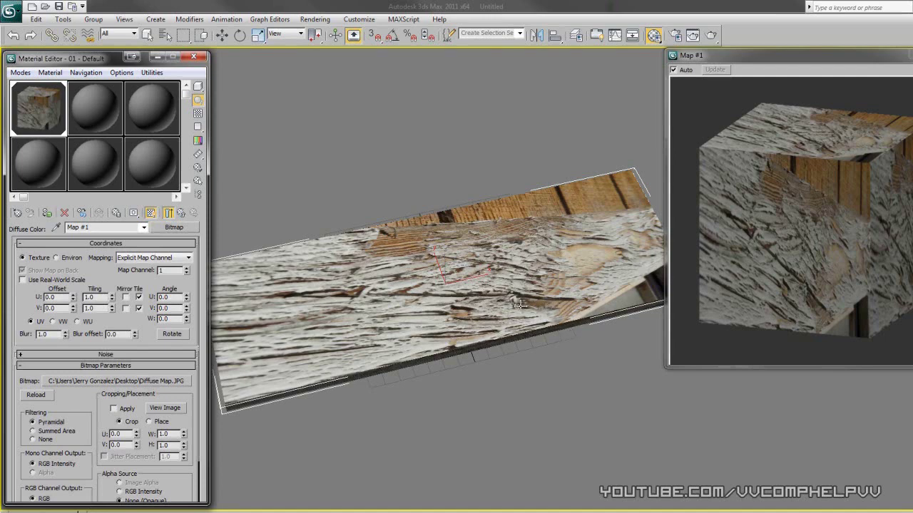
Examine how the wood texture lies across the top of the box, and close the enlarged sample preview.
middle_click_drag(555, 282, 535, 338, "alt")
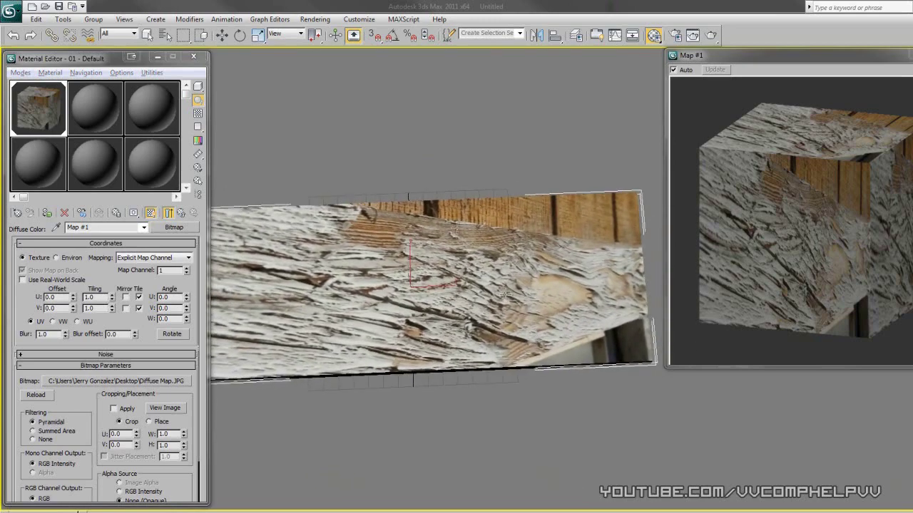
middle_click_drag(412, 259, 430, 321)
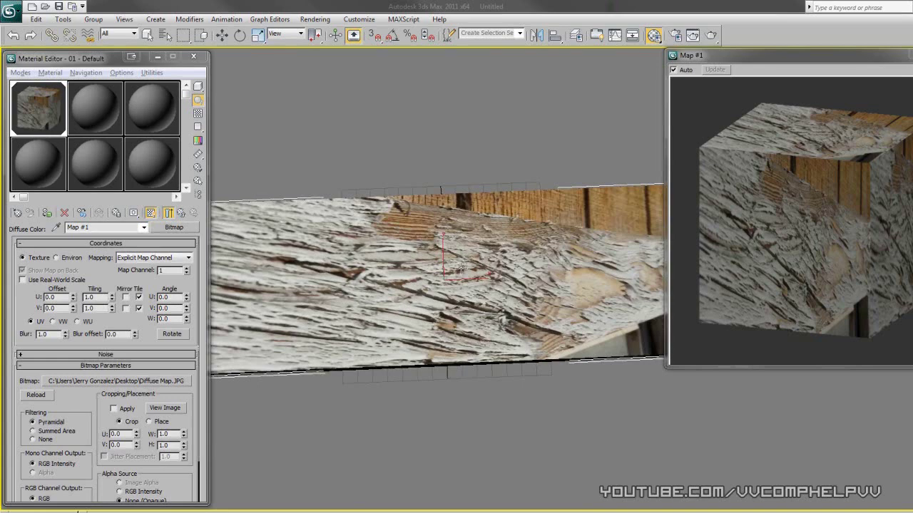
middle_click_drag(532, 269, 486, 260)
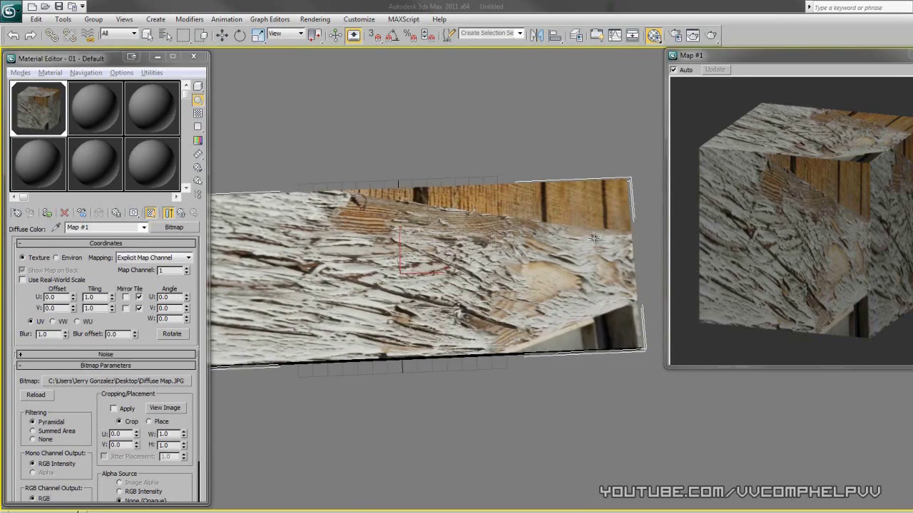
middle_click_drag(525, 213, 543, 224)
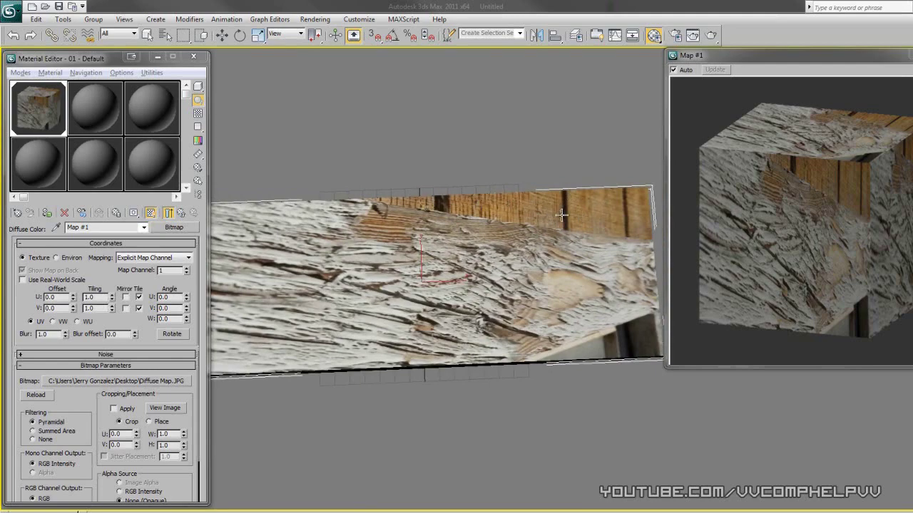
middle_click_drag(489, 279, 477, 255)
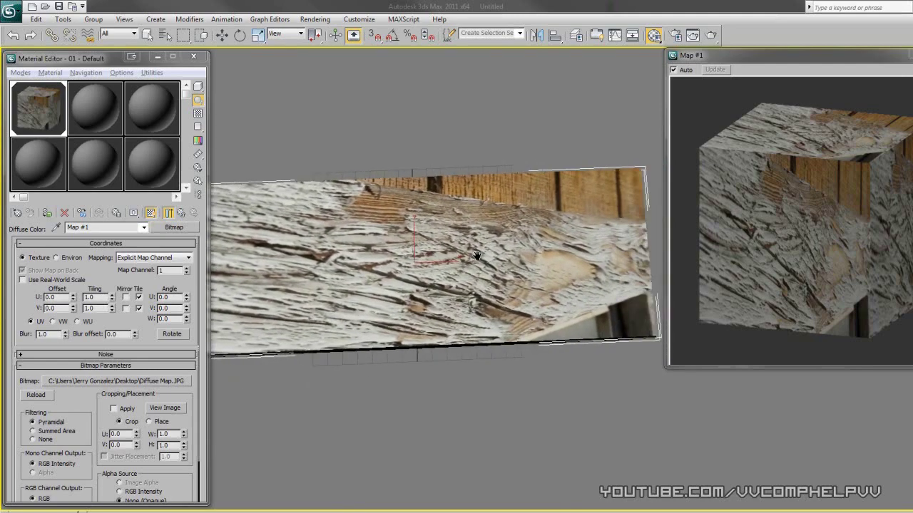
middle_click_drag(308, 236, 342, 251)
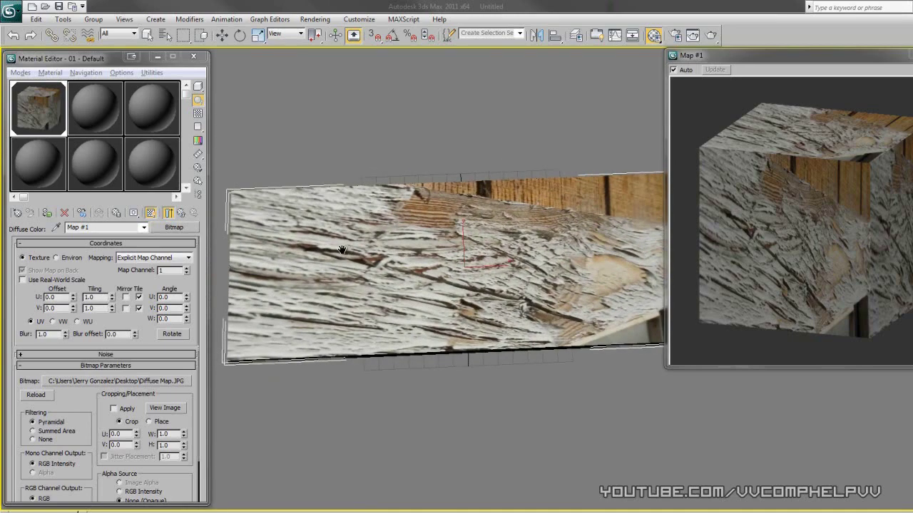
middle_click_drag(414, 314, 332, 321)
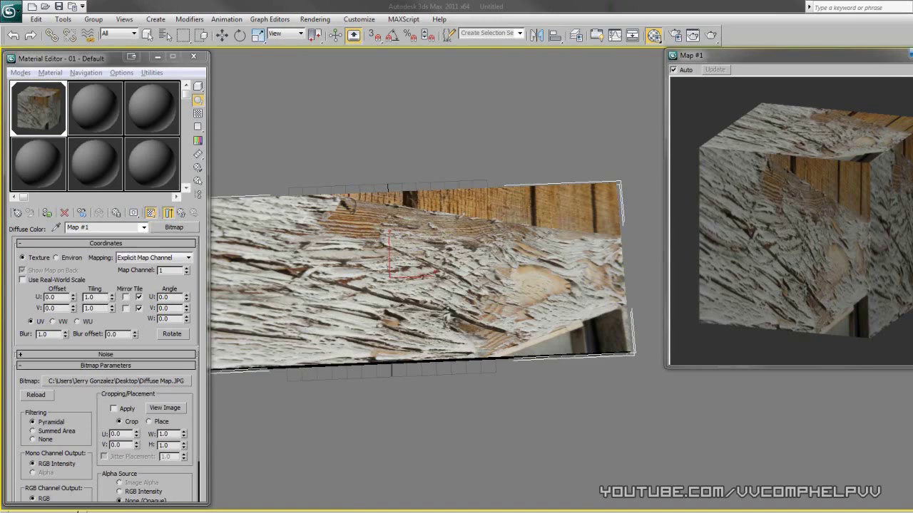
left_click(912, 55)
middle_click_drag(431, 177, 491, 182)
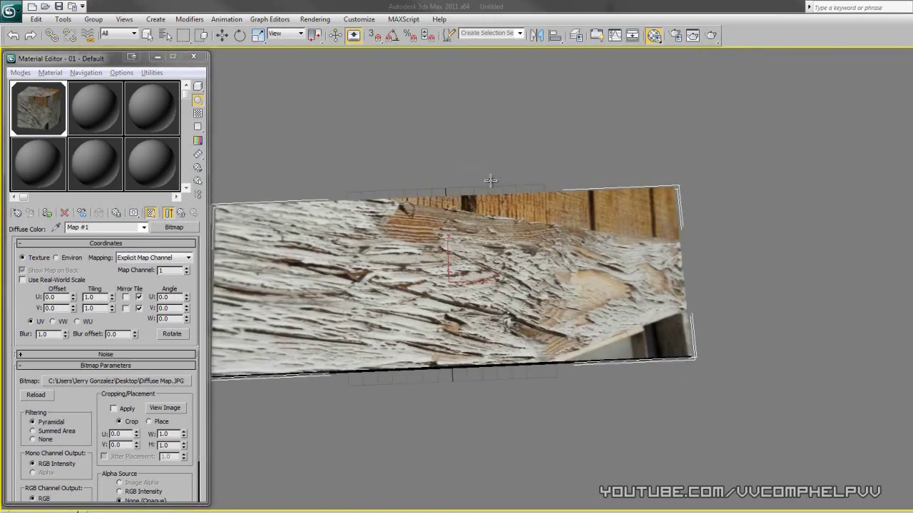
View the bitmap for cropping, apply cropping, and crop it to about U 0.348, V 0.3, W 0.652, H 0.7.
left_click(170, 411)
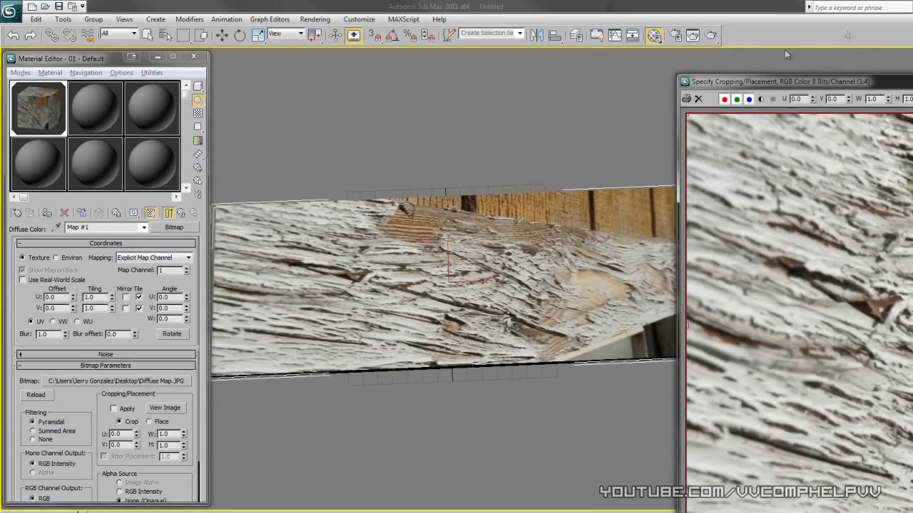
left_click_drag(883, 81, 463, 47)
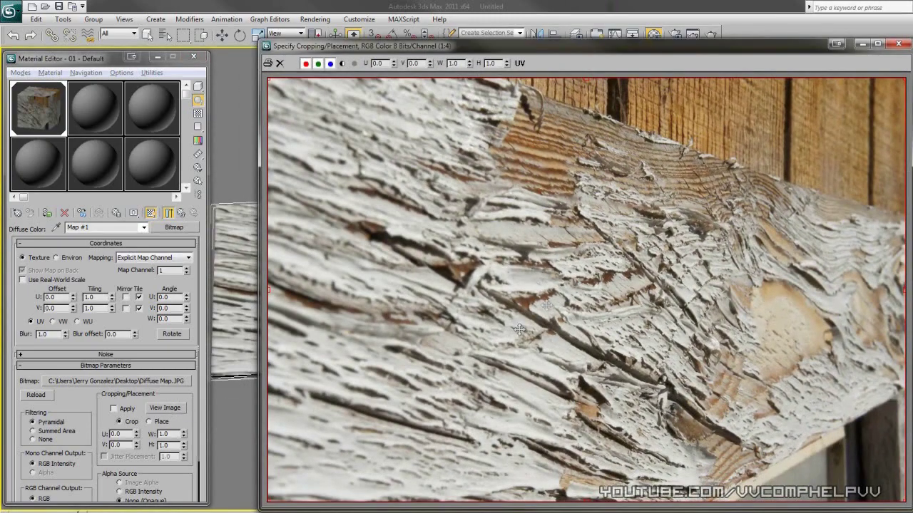
left_click_drag(560, 52, 703, 50)
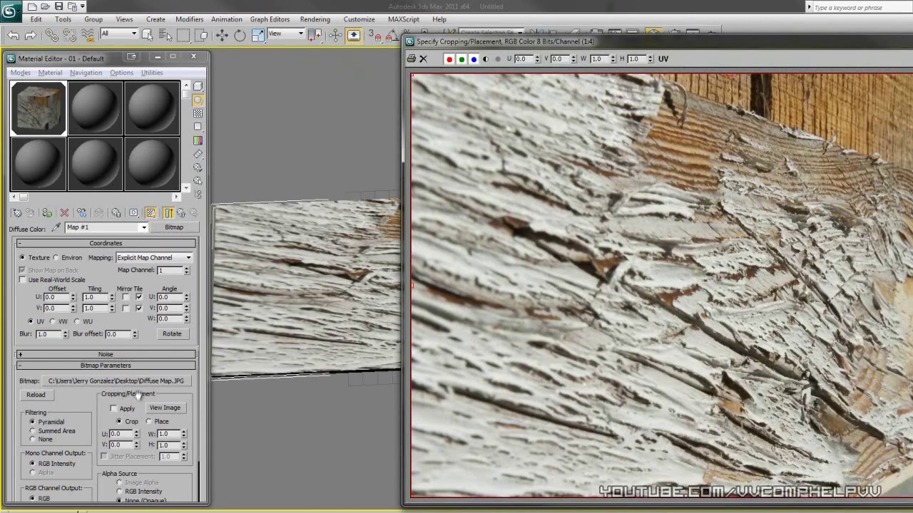
left_click(114, 410)
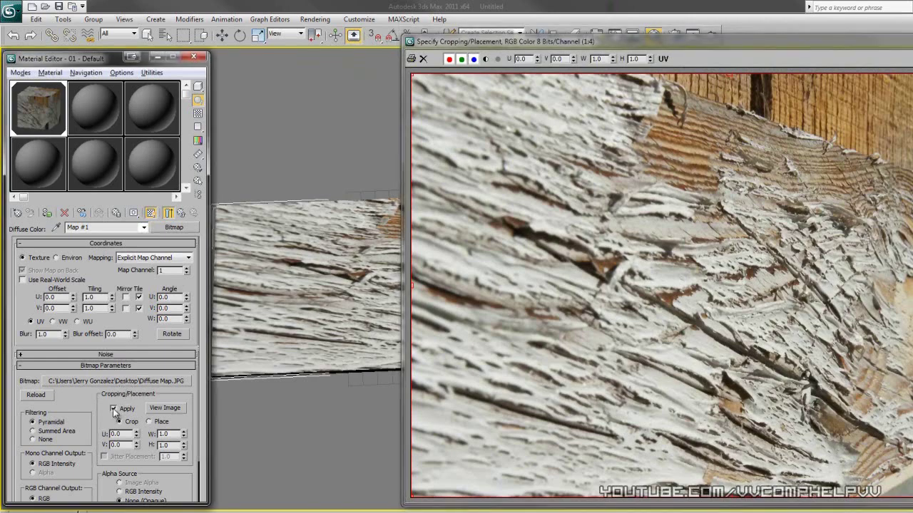
left_click_drag(567, 41, 650, 42)
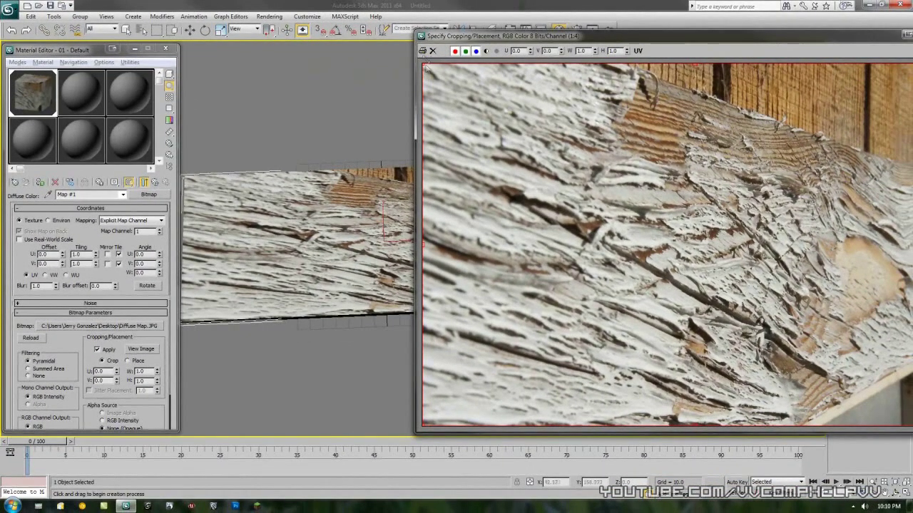
left_click_drag(425, 66, 612, 173)
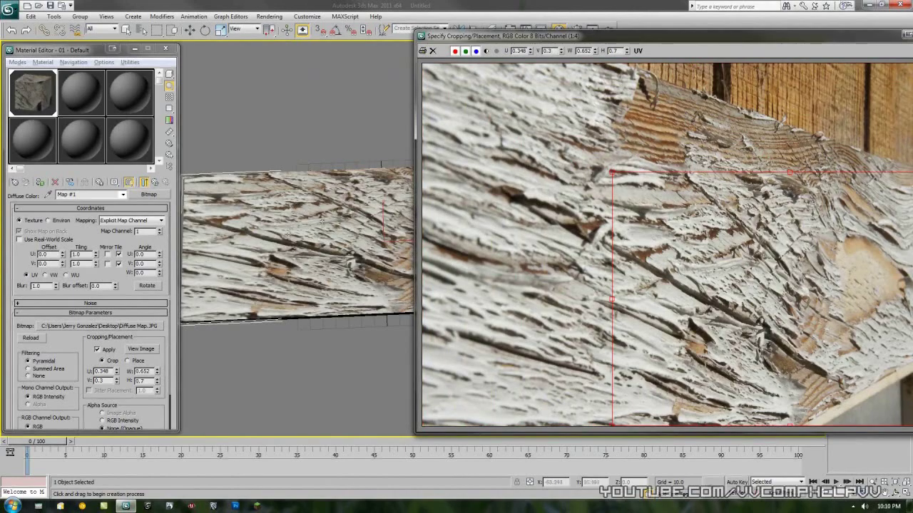
Tighten the bitmap crop to about U 0.397, V 0.242, W 0.37, H 0.654, and close the cropping window.
left_click_drag(544, 37, 385, 54)
left_click_drag(451, 189, 478, 129)
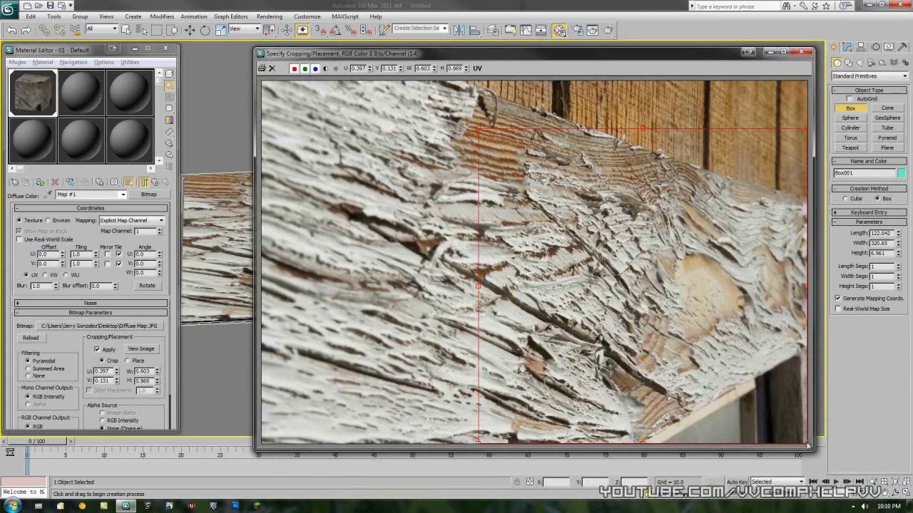
left_click_drag(808, 446, 680, 405)
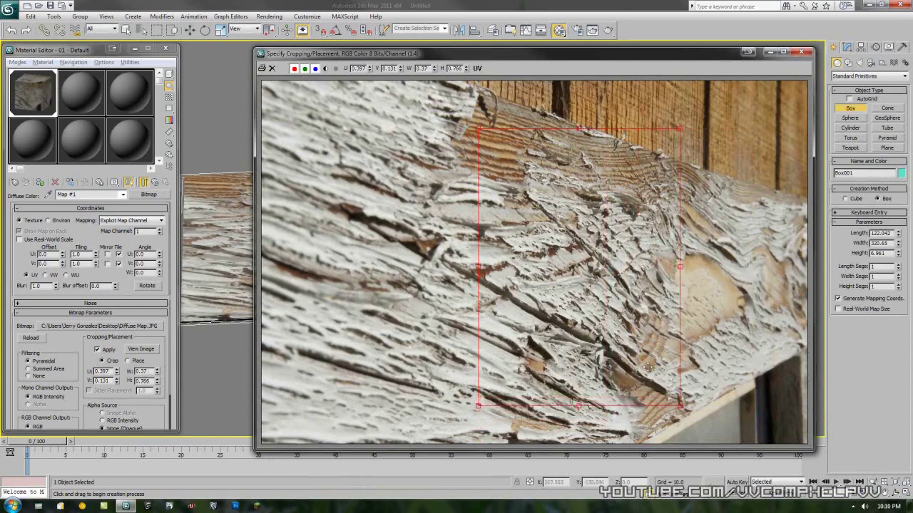
left_click_drag(579, 129, 579, 169)
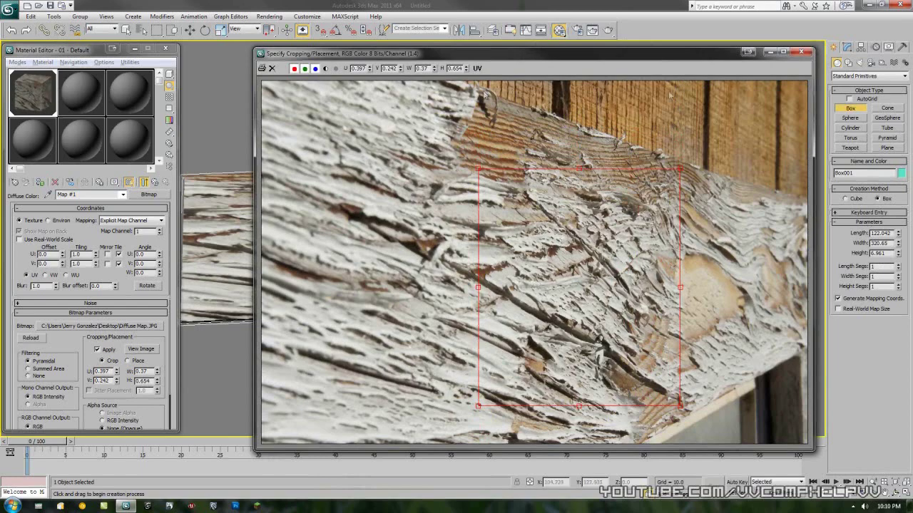
left_click(801, 52)
Examine how the newly cropped wood texture covers the box from several viewing angles.
middle_click_drag(522, 214, 578, 211)
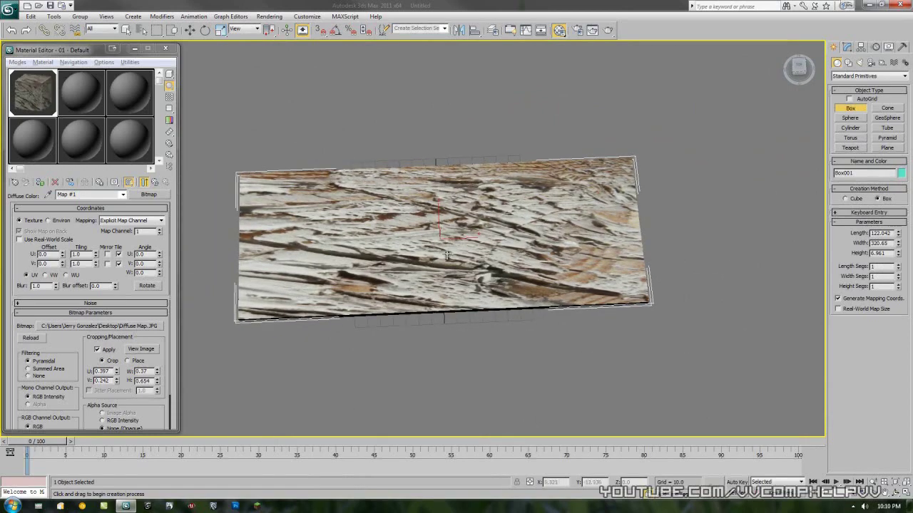
middle_click_drag(506, 246, 511, 271, "alt")
middle_click_drag(581, 292, 491, 335, "alt")
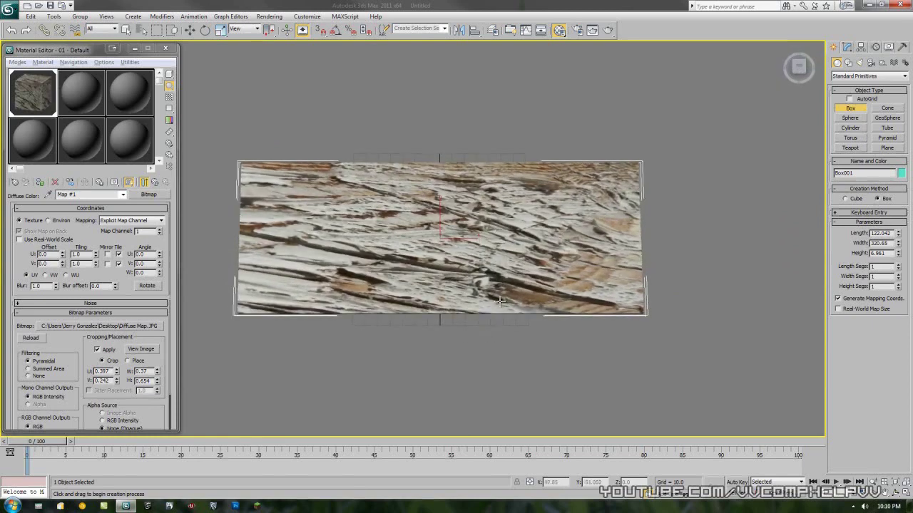
middle_click_drag(502, 342, 502, 308, "alt")
middle_click_drag(502, 223, 508, 271, "alt")
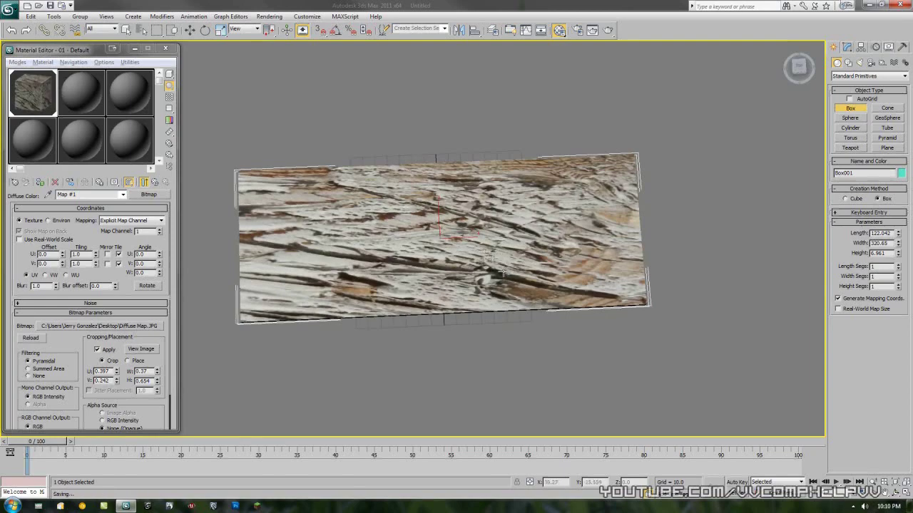
middle_click_drag(486, 255, 537, 303, "alt")
scroll(528, 296, "down", 5)
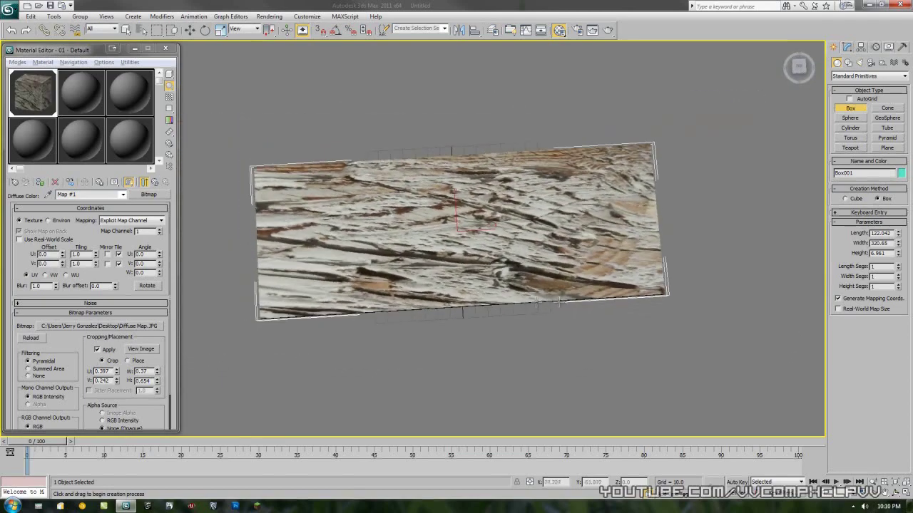
scroll(158, 278, "down", 1)
scroll(158, 278, "down", 2)
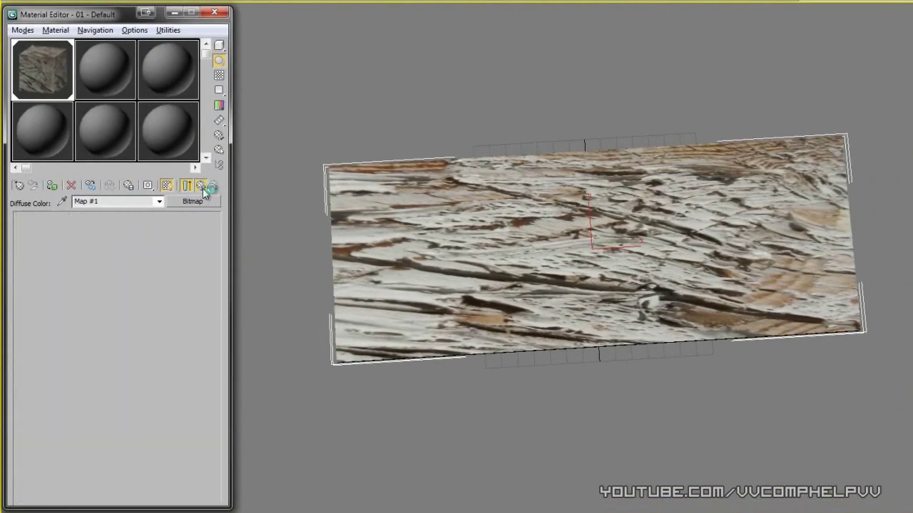
Return to the parent material and copy the diffuse color map into the bump slot as an instance.
left_click(157, 183)
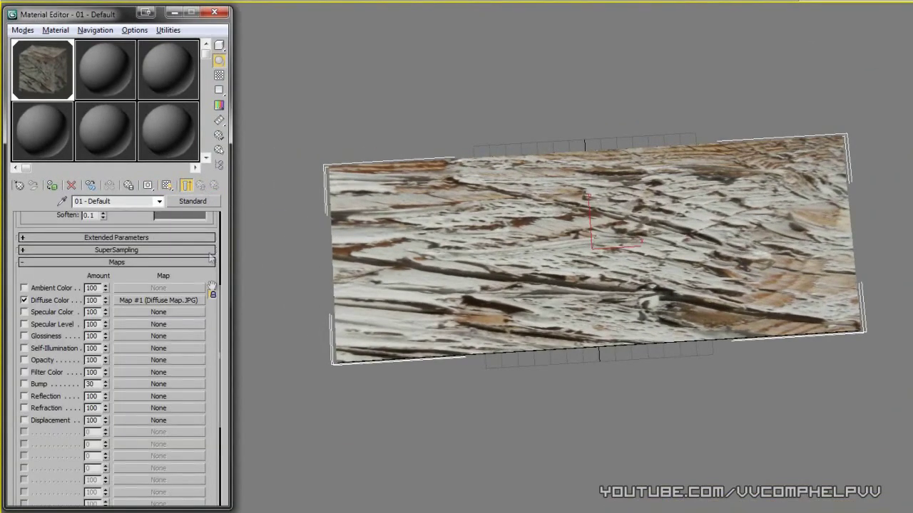
scroll(41, 347, "down", 3)
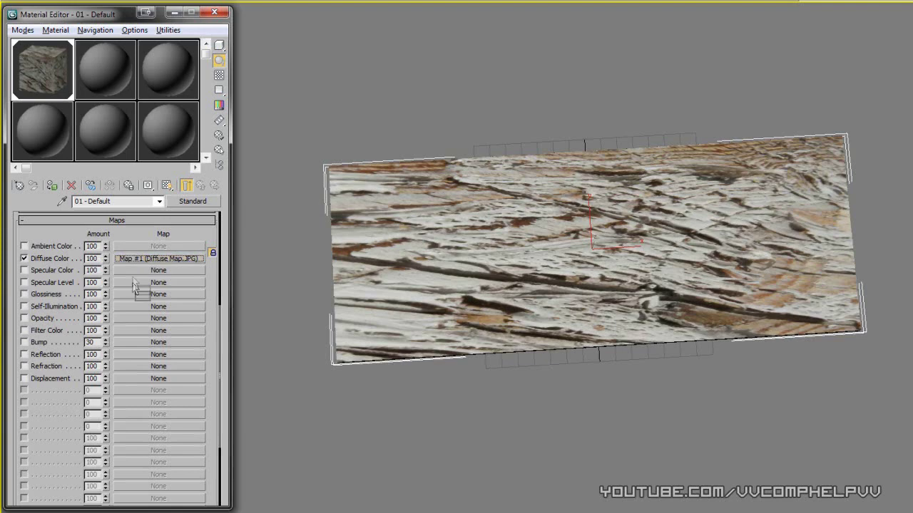
left_click_drag(133, 261, 139, 342)
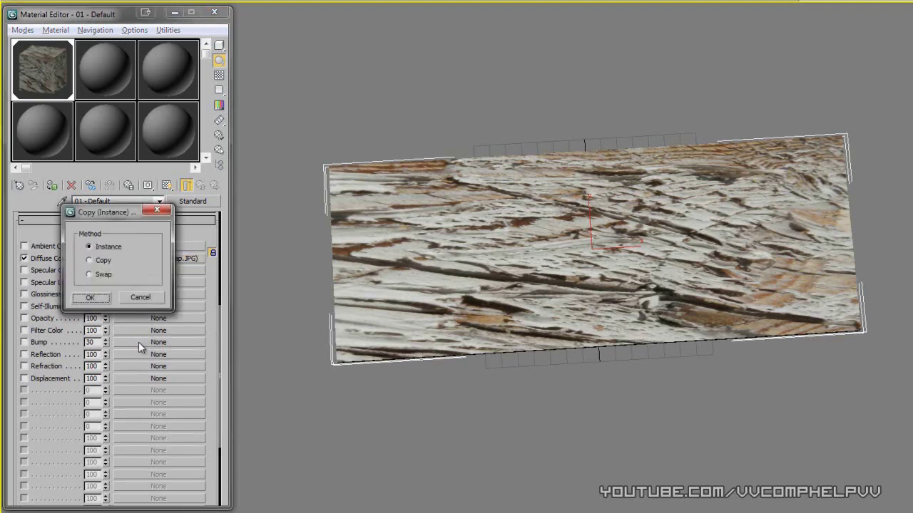
left_click(90, 297)
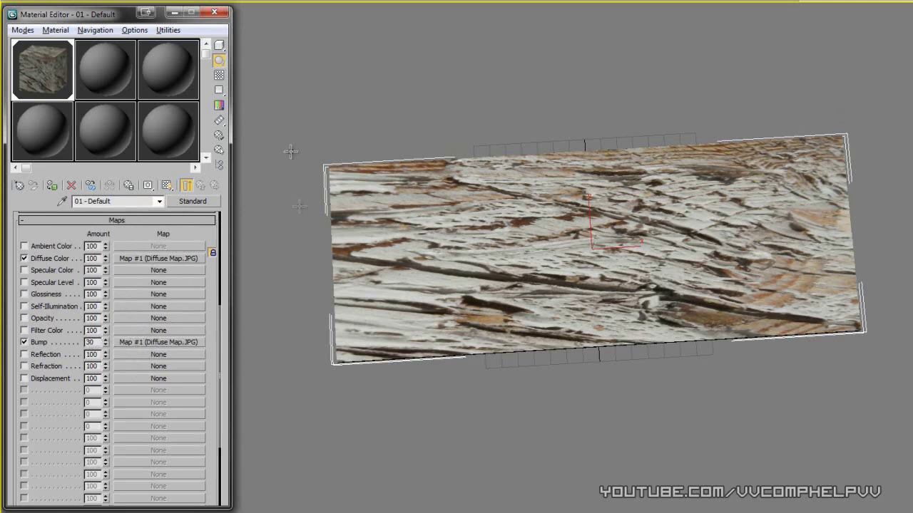
Open the enlarged material sample next to the Material Editor and raise the bump amount to 107.
double_click(54, 91)
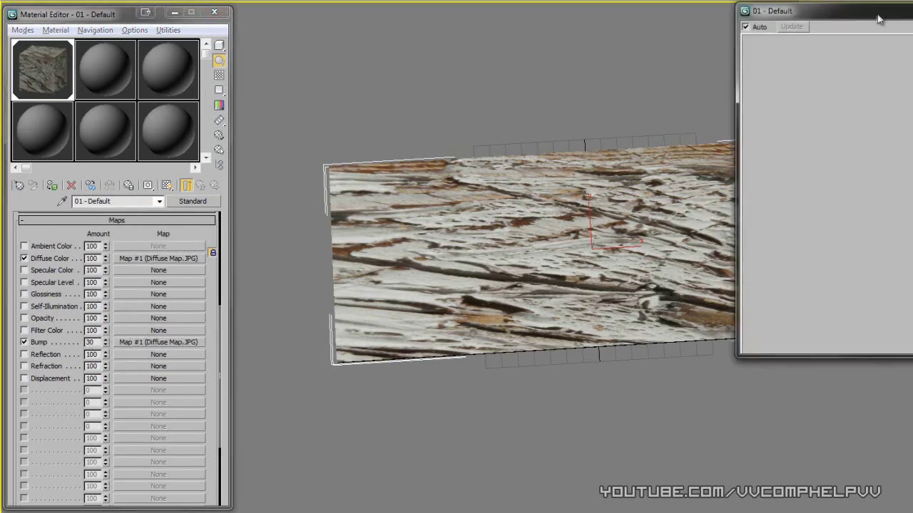
left_click_drag(895, 14, 471, 49)
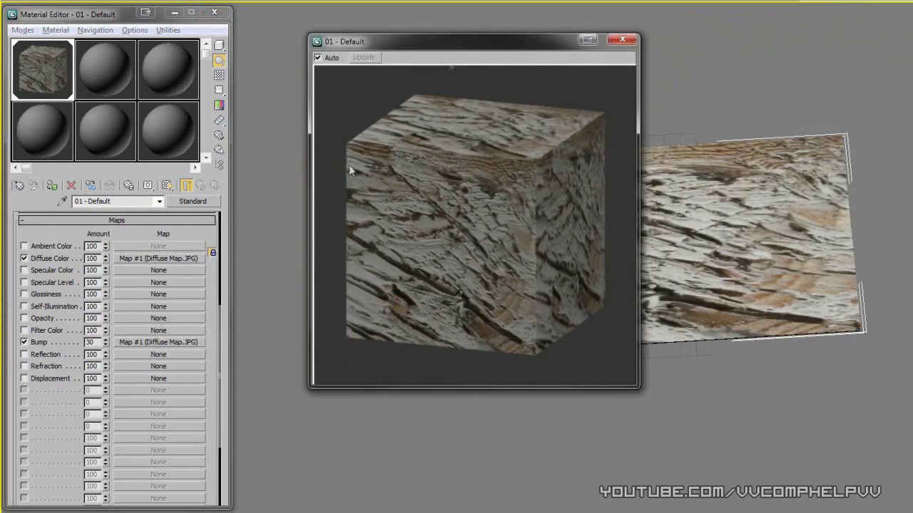
left_click_drag(105, 342, 107, 290)
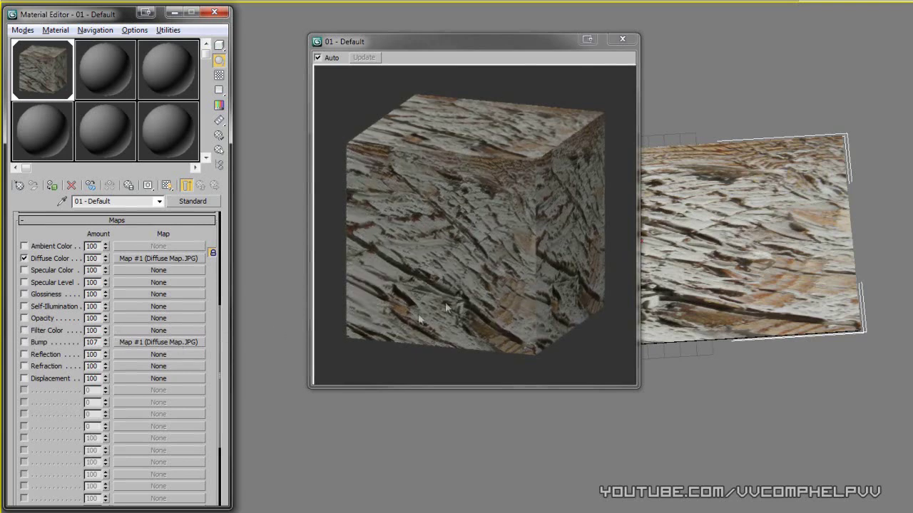
Try bump amounts of 30 and 60, set the bump to 61, and close the enlarged sample preview.
left_click(24, 343)
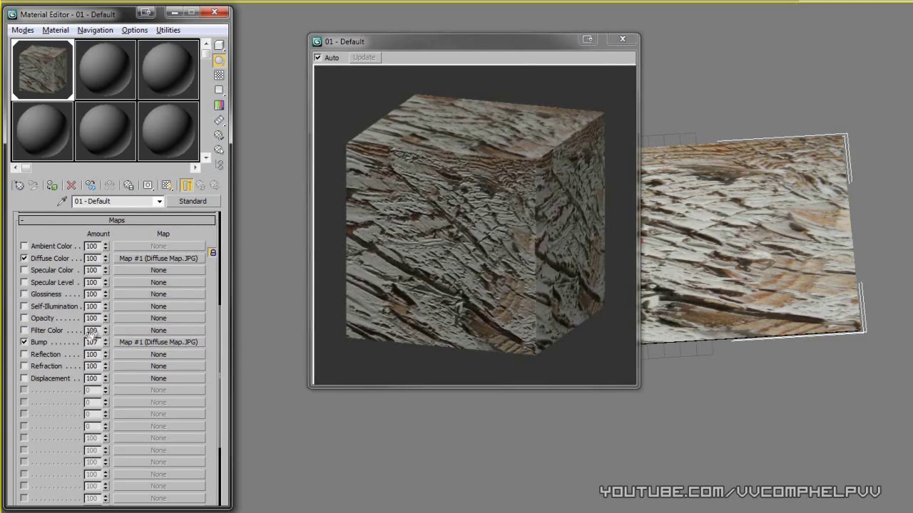
type("30")
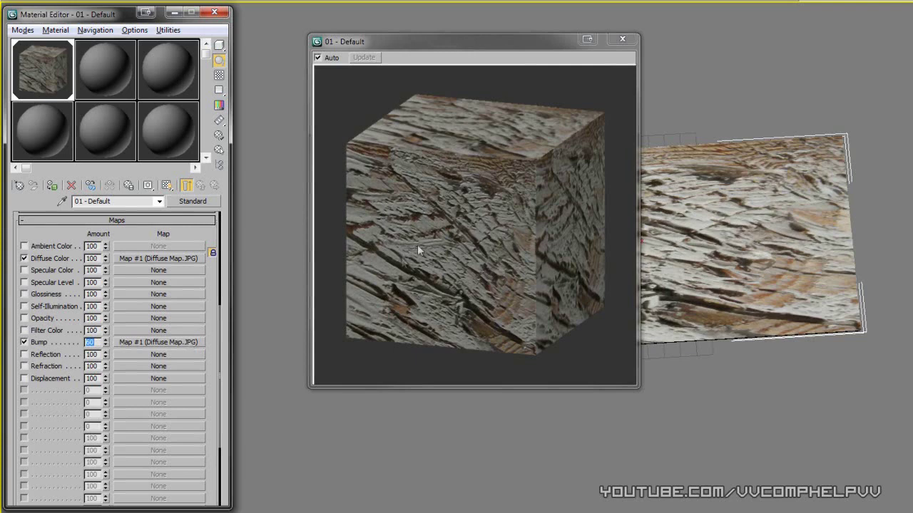
type("61")
scroll(464, 243, "down", 2)
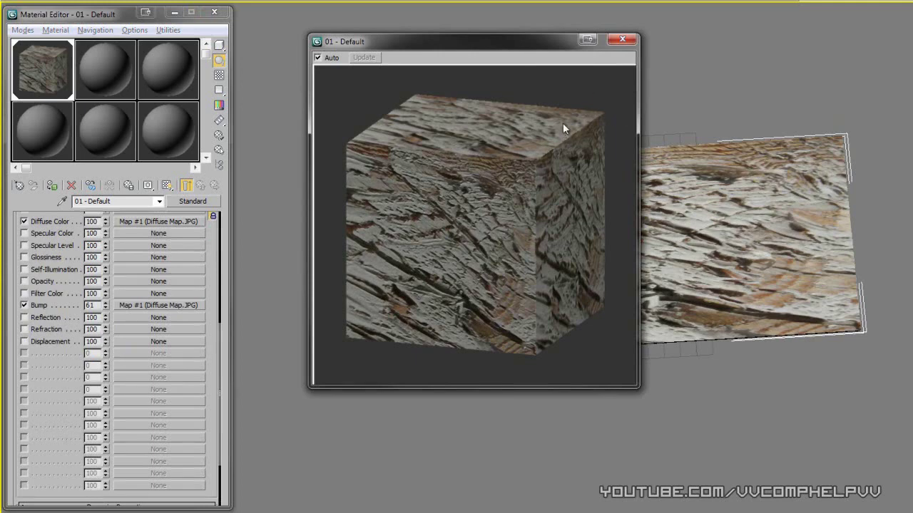
left_click(622, 39)
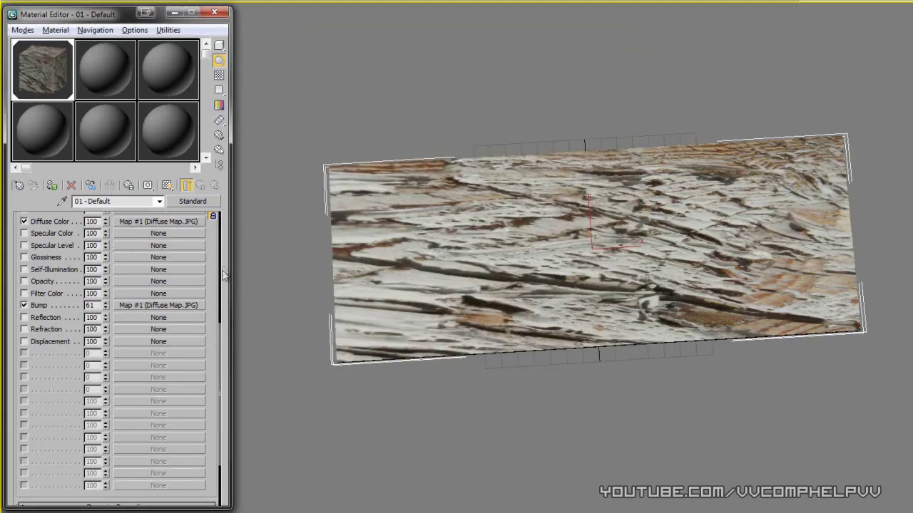
Review the diffuse map's bitmap settings, return to the parent material, and clear the diffuse color map.
scroll(182, 227, "up", 8)
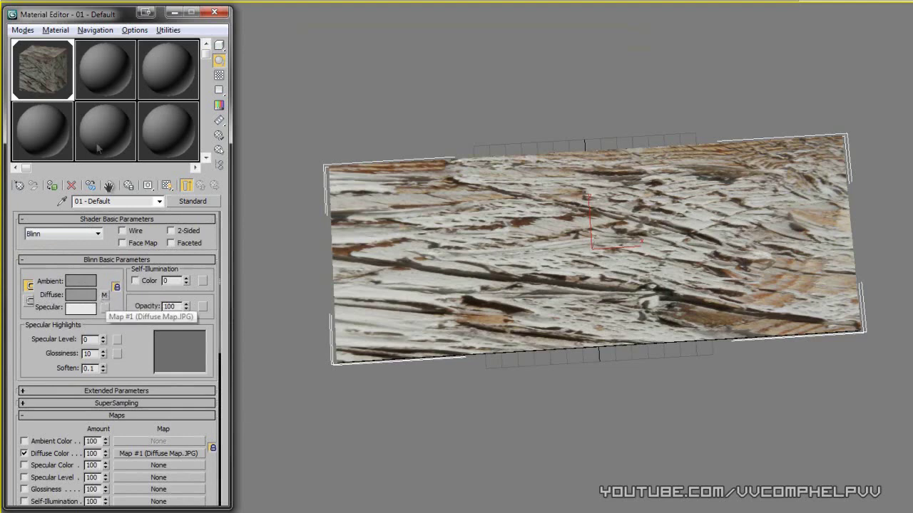
left_click(104, 294)
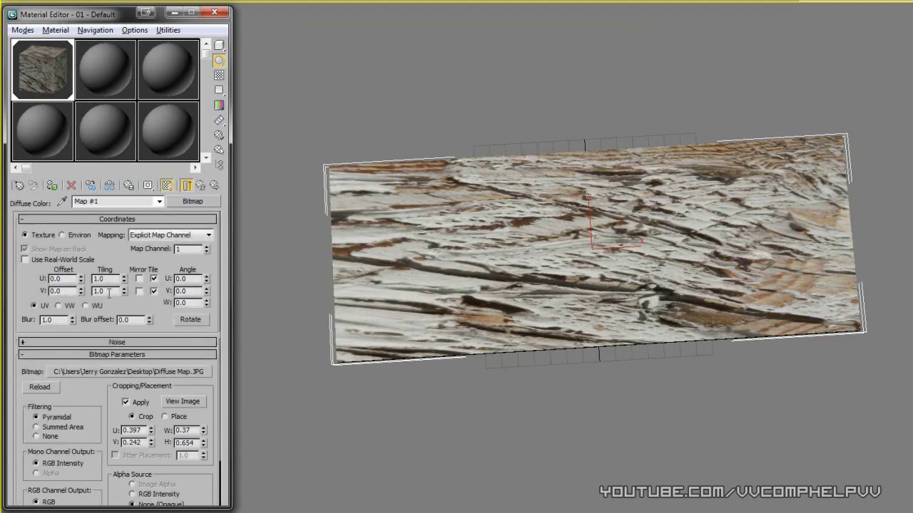
left_click(200, 185)
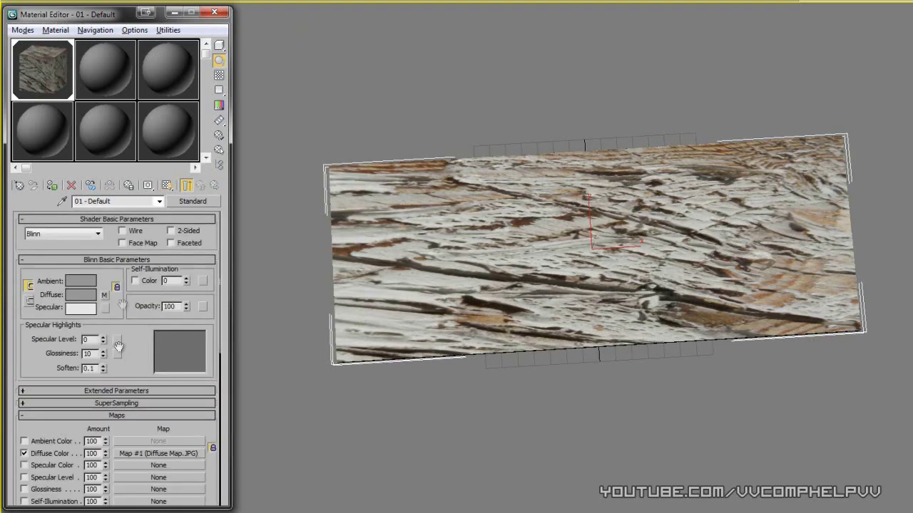
right_click(129, 456)
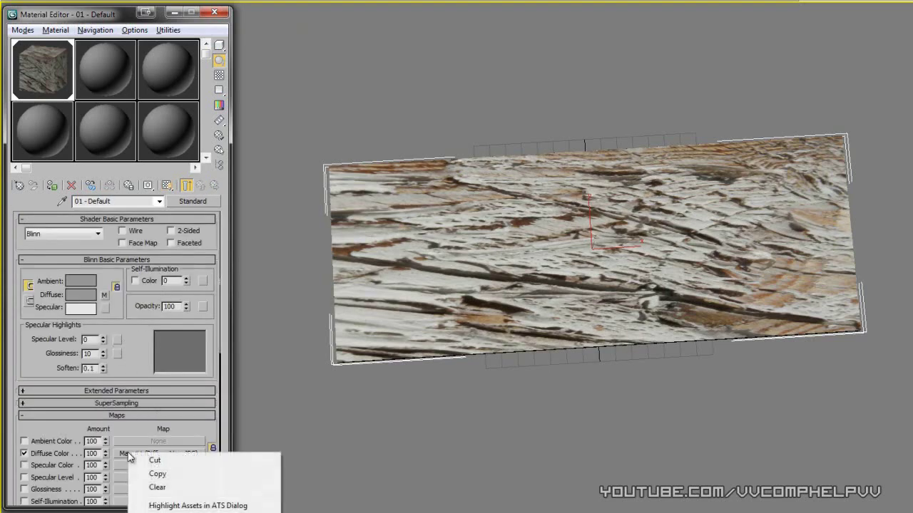
left_click(157, 488)
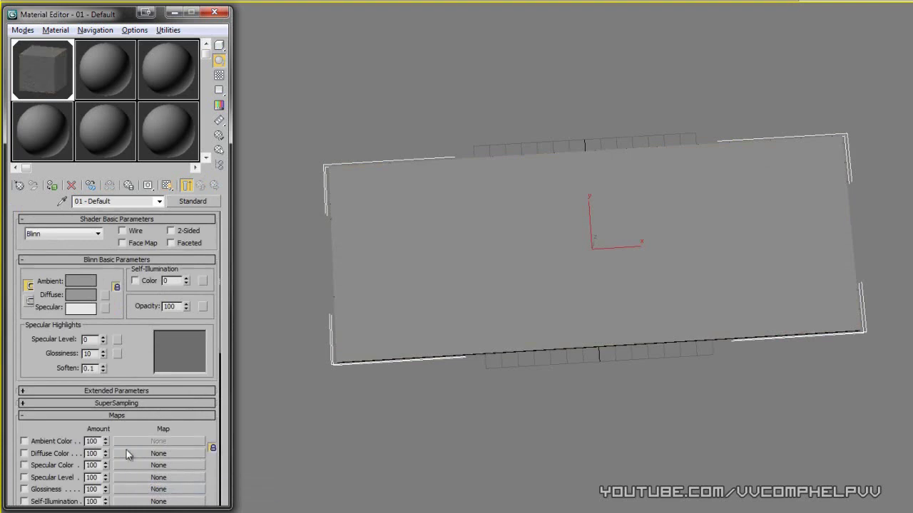
Assign the Diffuse Map image as a bitmap to the diffuse color and show it on the box in the viewport.
left_click(102, 294)
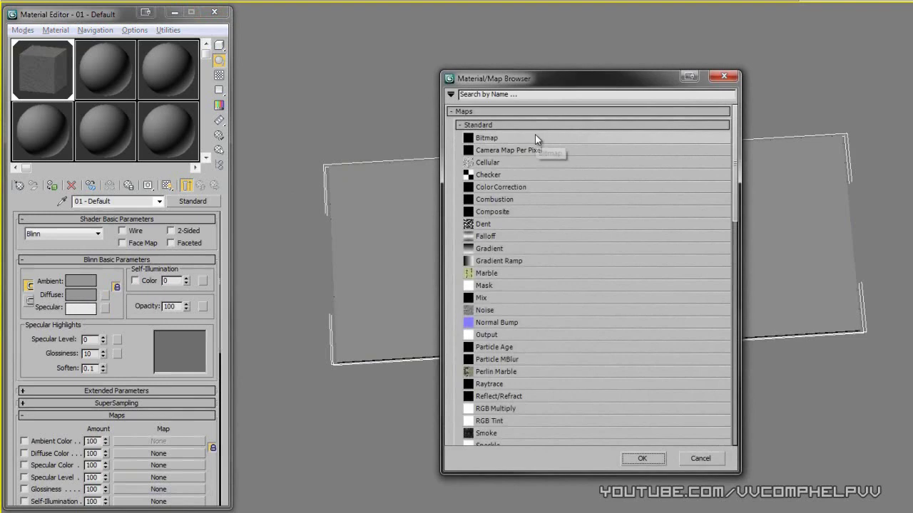
double_click(500, 139)
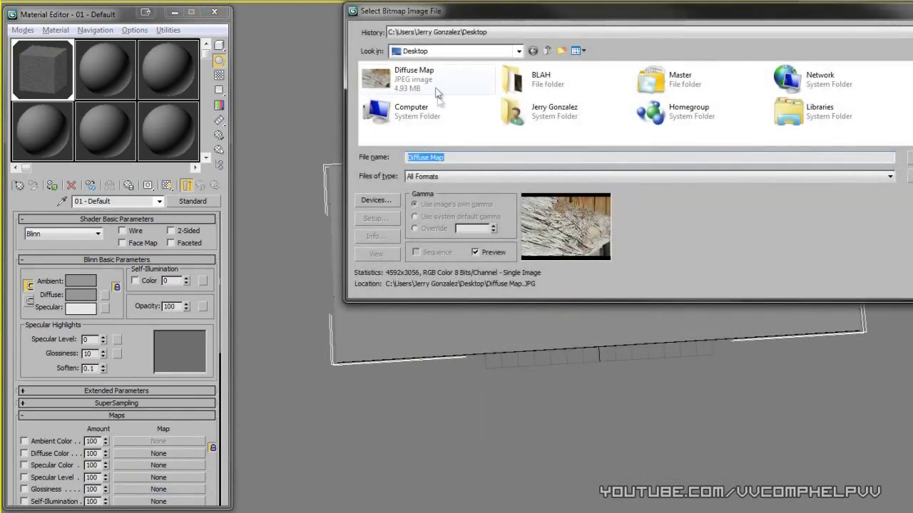
double_click(436, 82)
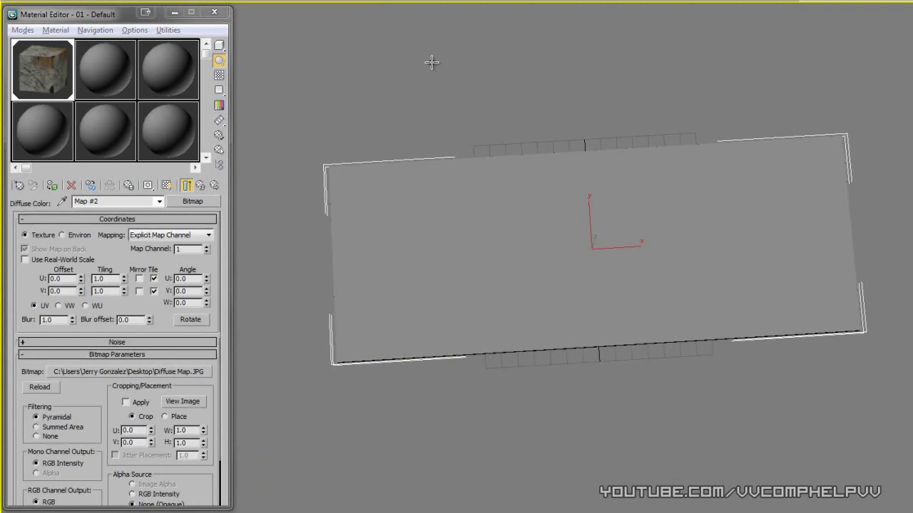
left_click(167, 186)
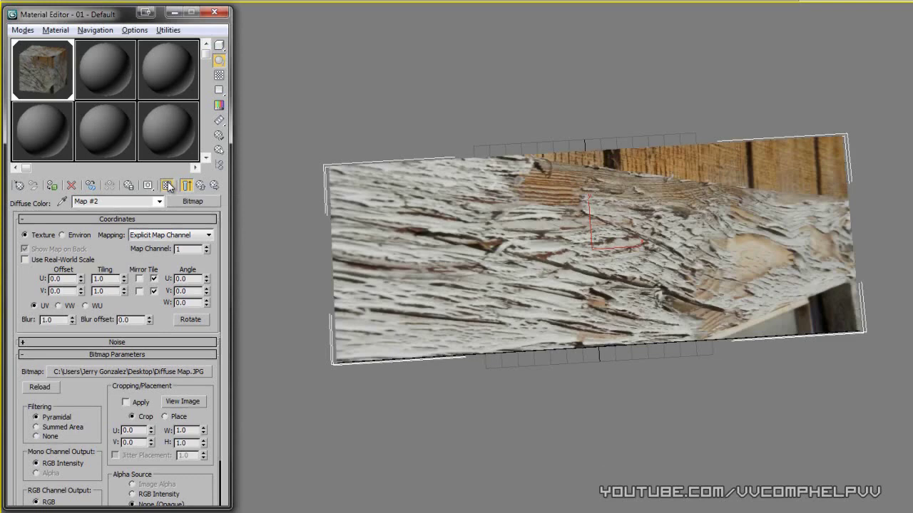
Start a new empty scene.
left_click(9, 10)
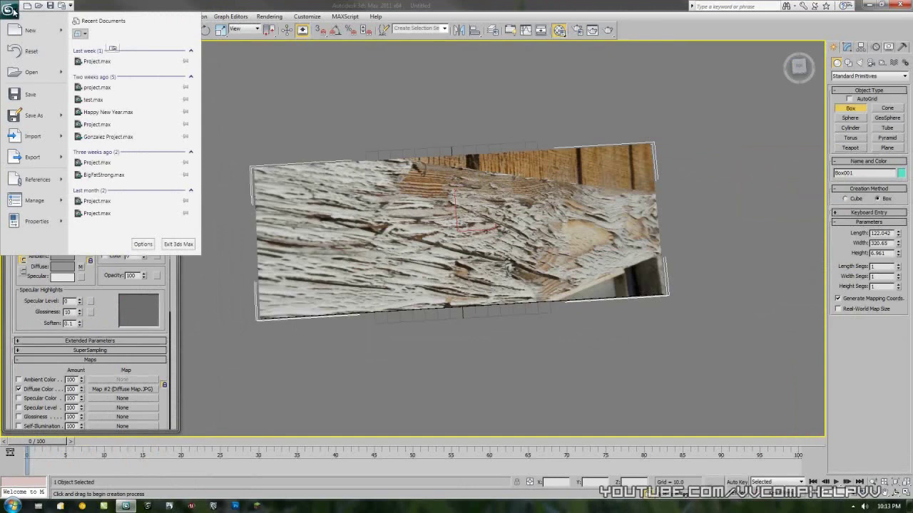
left_click(28, 30)
left_click(465, 287)
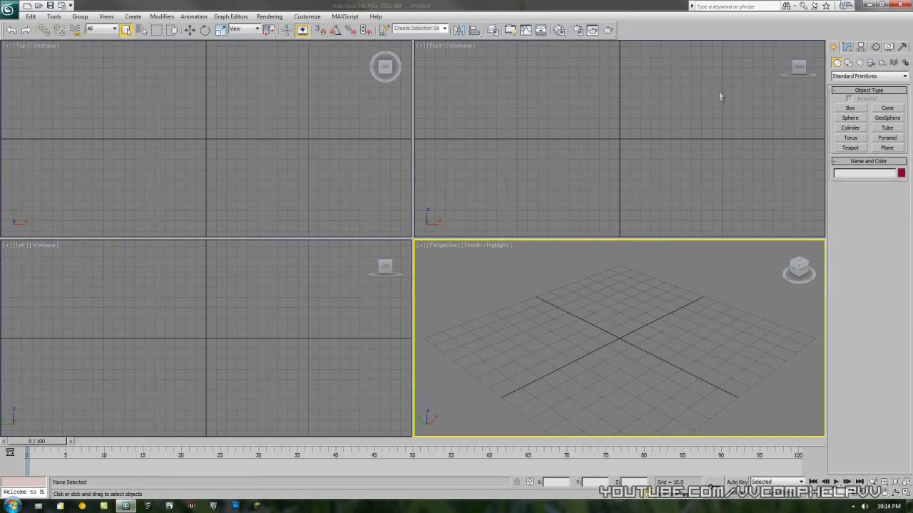
Create a flat box in the top view, about 93.7 long, 295.6 wide and 3.2 high.
left_click(850, 107)
left_click_drag(51, 88, 353, 180)
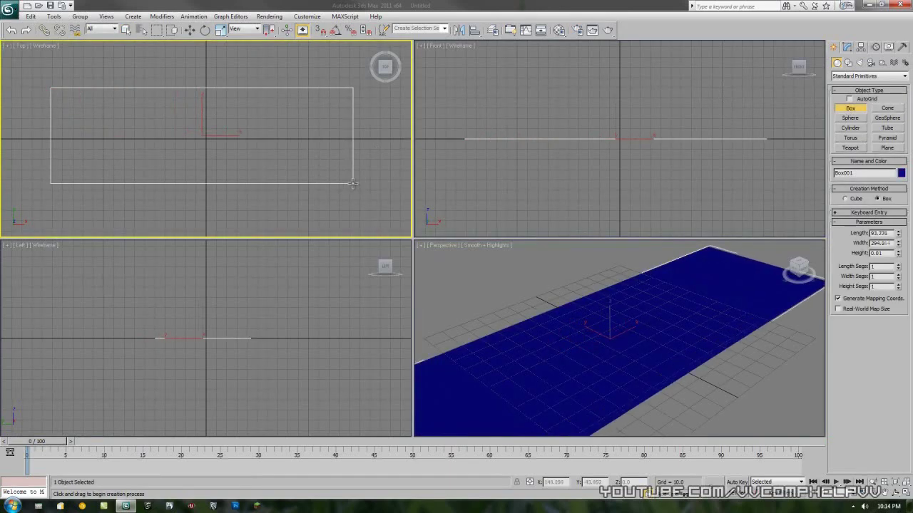
left_click(349, 179)
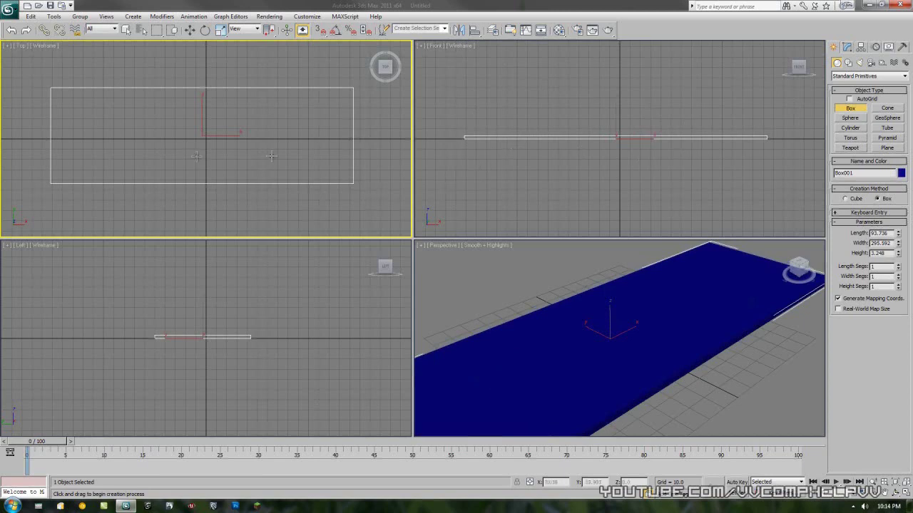
Create a sphere at the middle of the box and move it to rest on the box's surface, left of its center.
left_click(855, 119)
left_click_drag(206, 140, 221, 109)
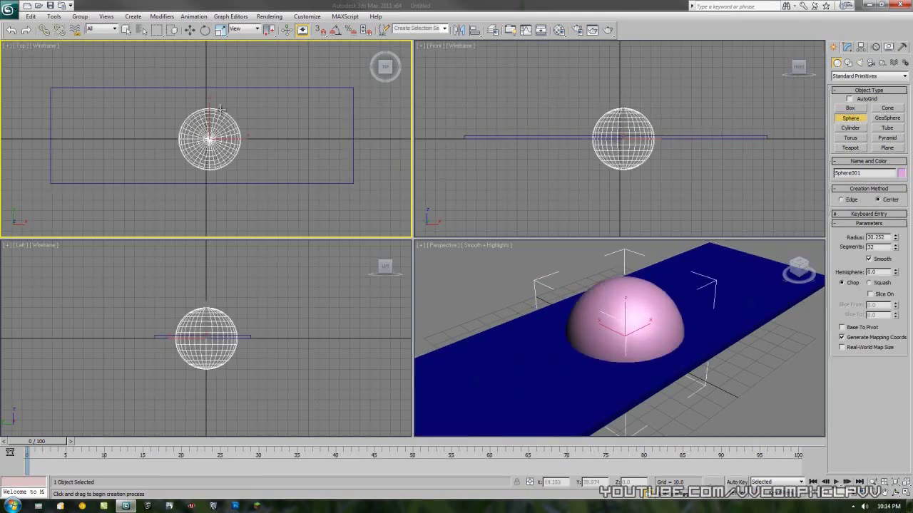
right_click(217, 107)
key("w")
left_click(619, 118)
left_click_drag(623, 121, 588, 116)
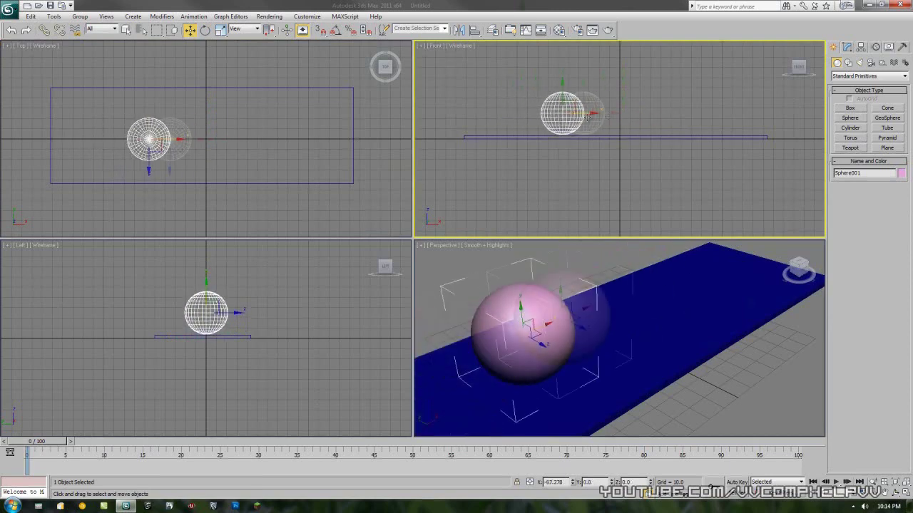
Scale the flat box along its Y axis in the top view to about 211 percent.
left_click(704, 307)
key("e")
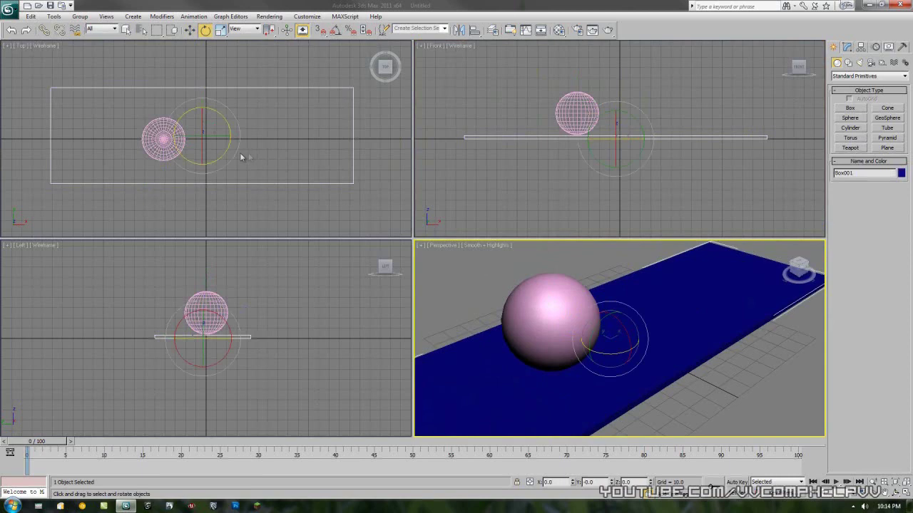
key("r")
right_click(203, 114)
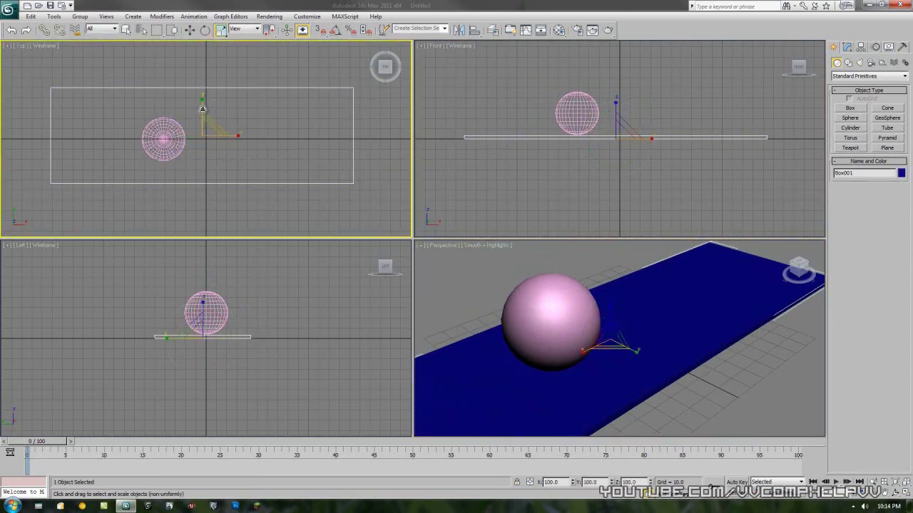
left_click_drag(202, 98, 202, 57)
Clone the sphere straight down through the flat box as one Copy, placed at about Z -24.7.
right_click(697, 261)
key("alt+w")
middle_click_drag(531, 235, 600, 199)
scroll(572, 216, "down", 3)
middle_click_drag(600, 200, 583, 236, "alt")
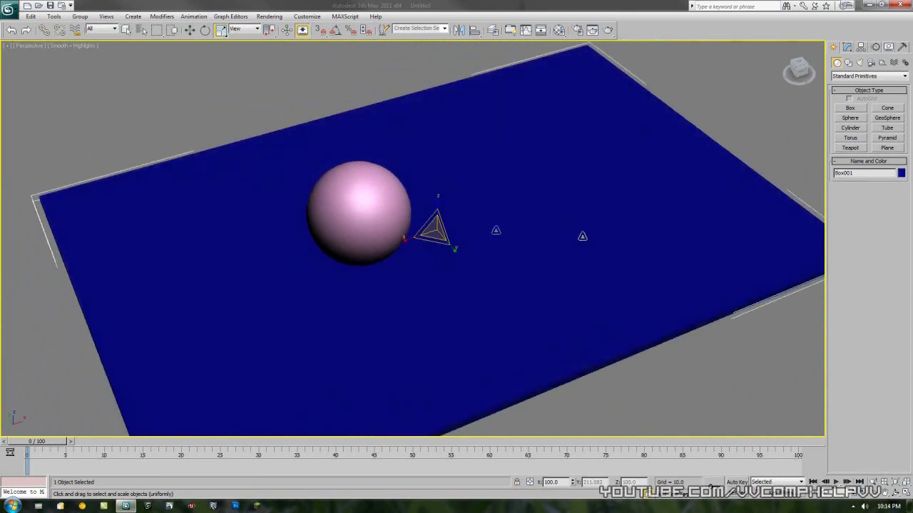
left_click(353, 228)
key("w")
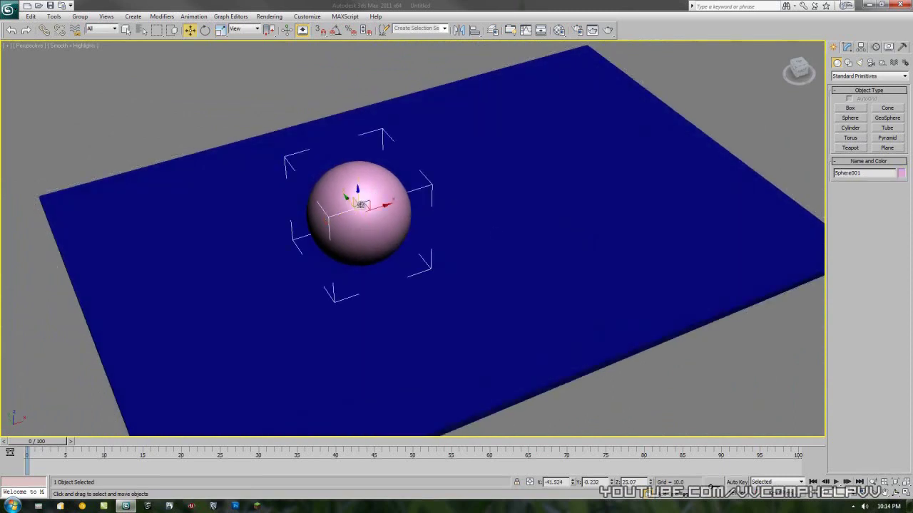
middle_click_drag(403, 218, 356, 197, "alt")
mouse_move(358, 189)
left_mouse_down("shift")
mouse_move(363, 307)
mouse_move(382, 314)
left_mouse_up("shift")
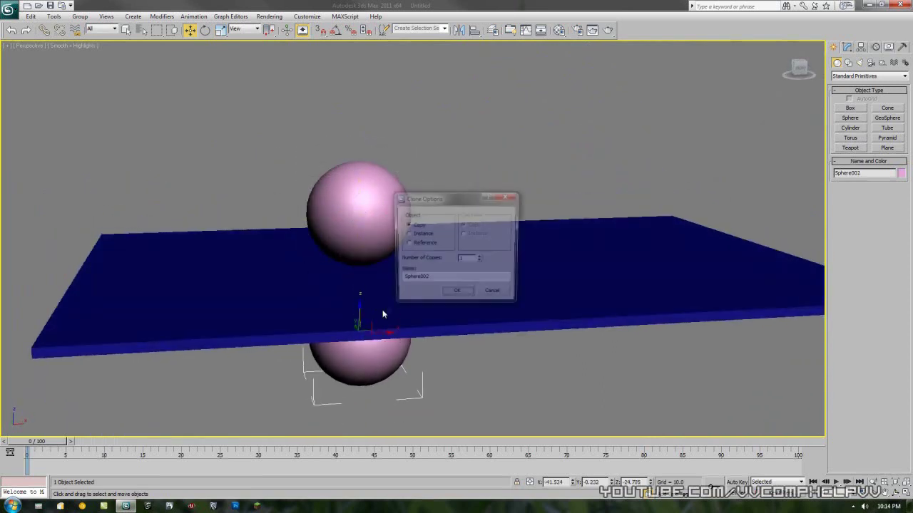
left_click(458, 295)
Assign the first sample material, 01 - Default, to the flat box.
mouse_move(461, 298)
middle_mouse_down("alt")
mouse_move(493, 314)
mouse_move(505, 334)
middle_mouse_up("alt")
left_click(568, 270)
left_click(559, 30)
left_click_drag(91, 55, 92, 53)
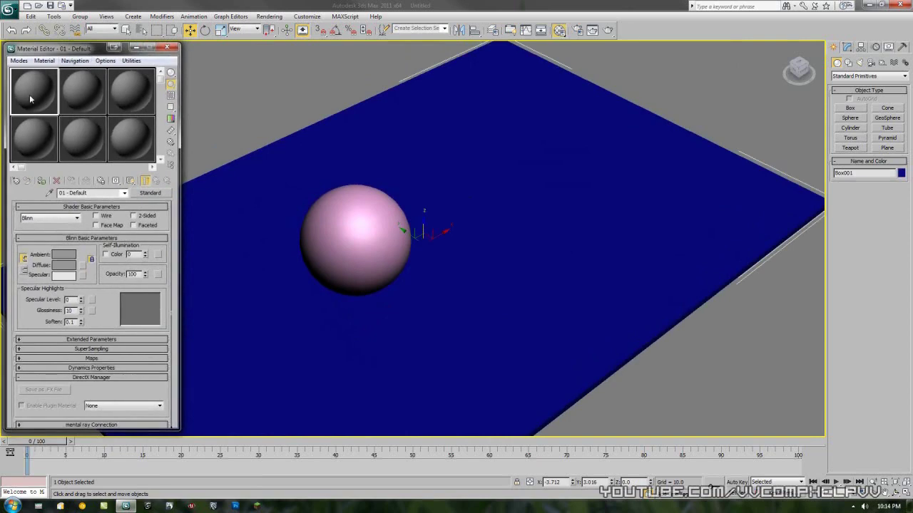
left_click_drag(30, 99, 475, 173)
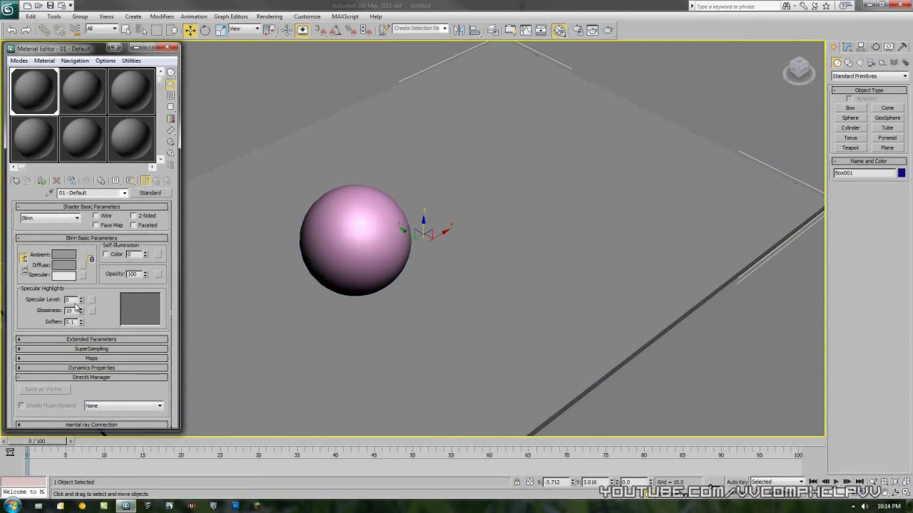
Set the diffuse color of the box's material to light green.
left_click(64, 264)
left_click(229, 69)
left_click_drag(229, 69, 214, 72)
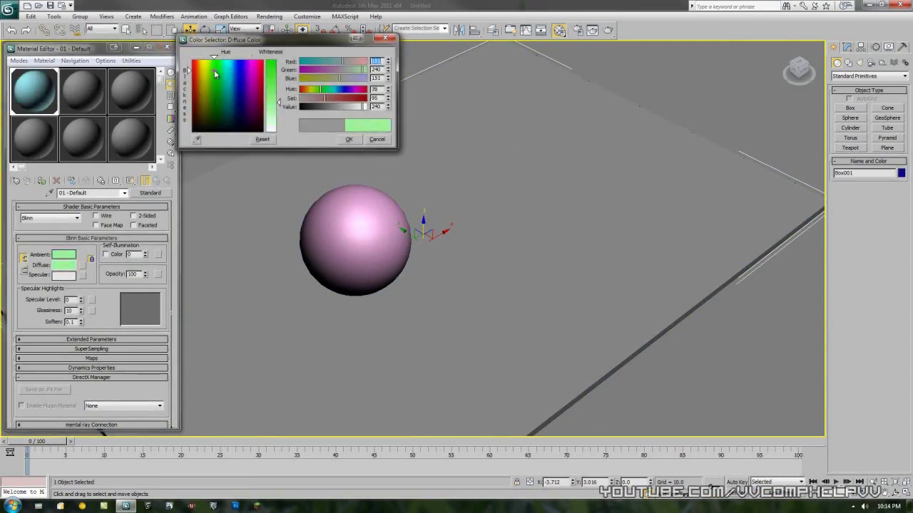
left_click(349, 139)
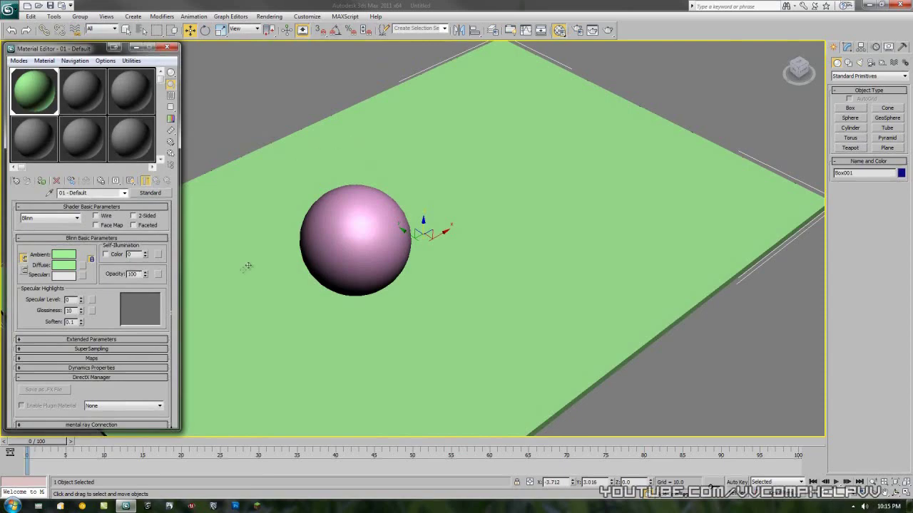
Add a Checker map to the opacity channel of the green material.
left_click(87, 358)
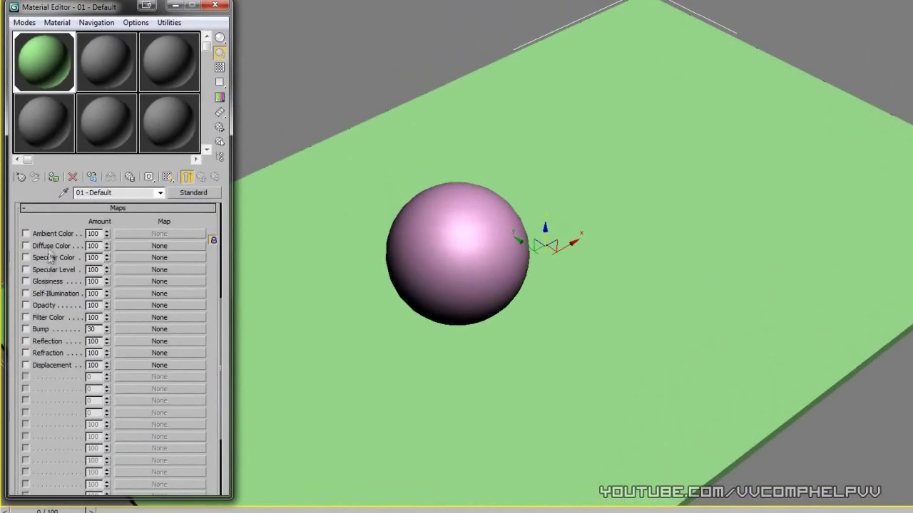
left_click(132, 305)
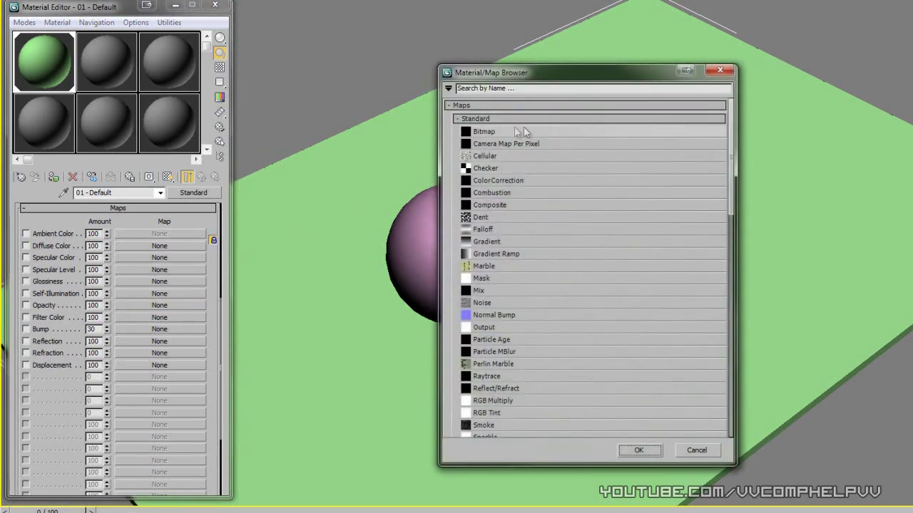
double_click(500, 170)
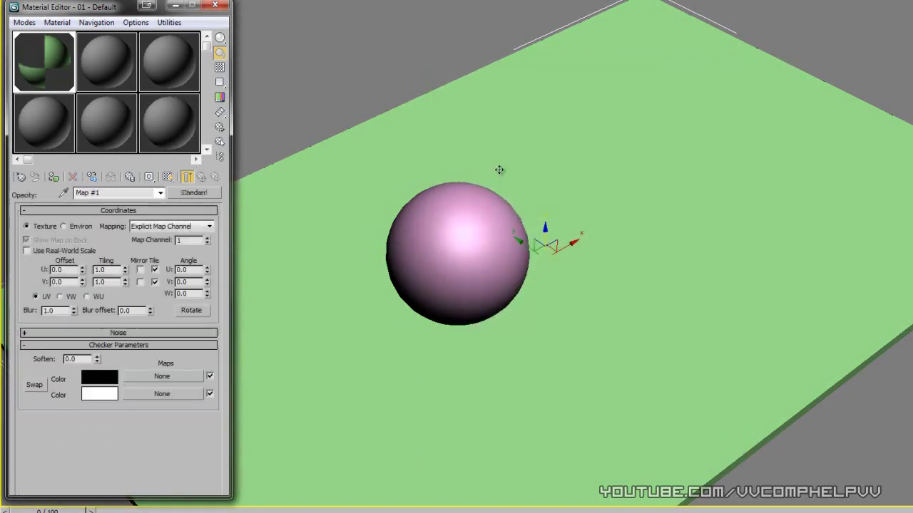
Set the checker map's U and V tiling to 5.0 and preview it on a cube-shaped sample.
double_click(47, 58)
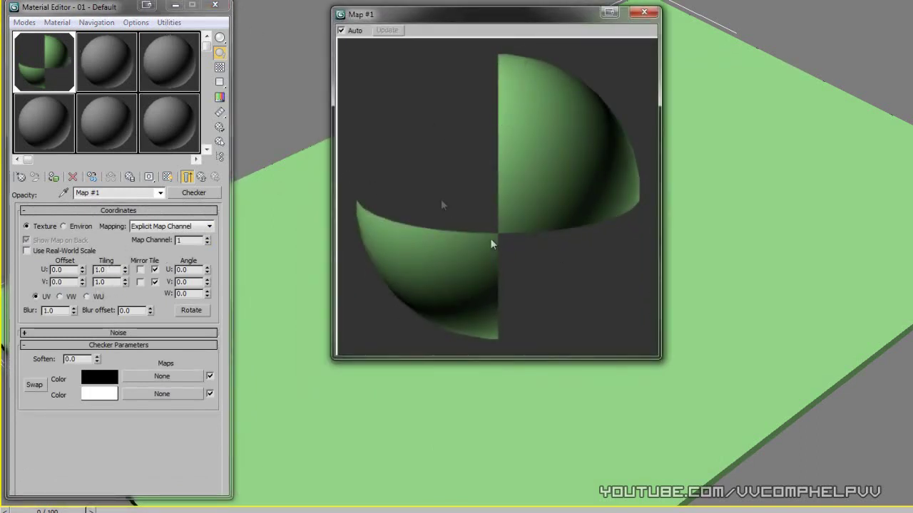
double_click(107, 270)
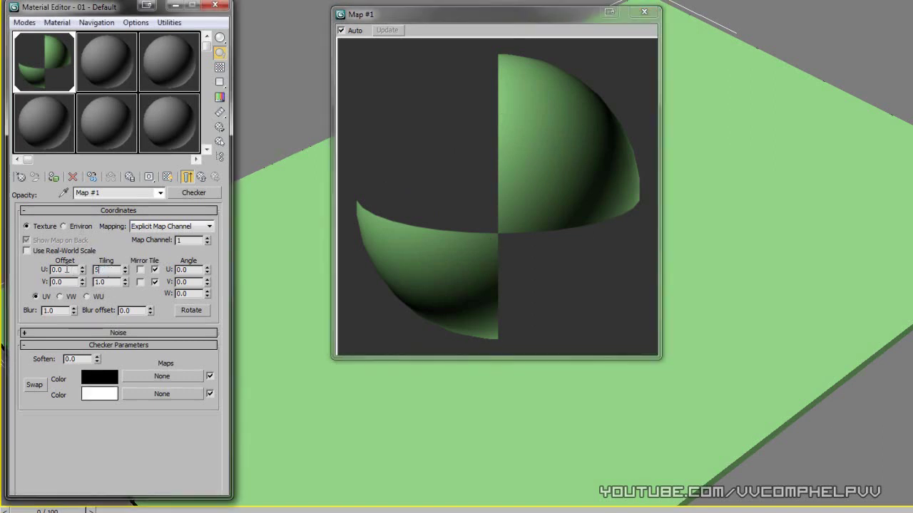
key("Return")
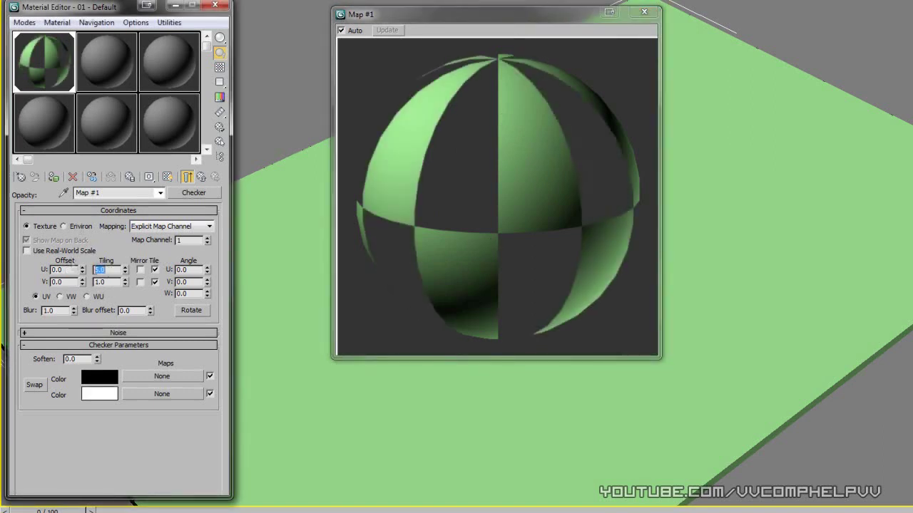
double_click(106, 281)
type("5")
key("Return")
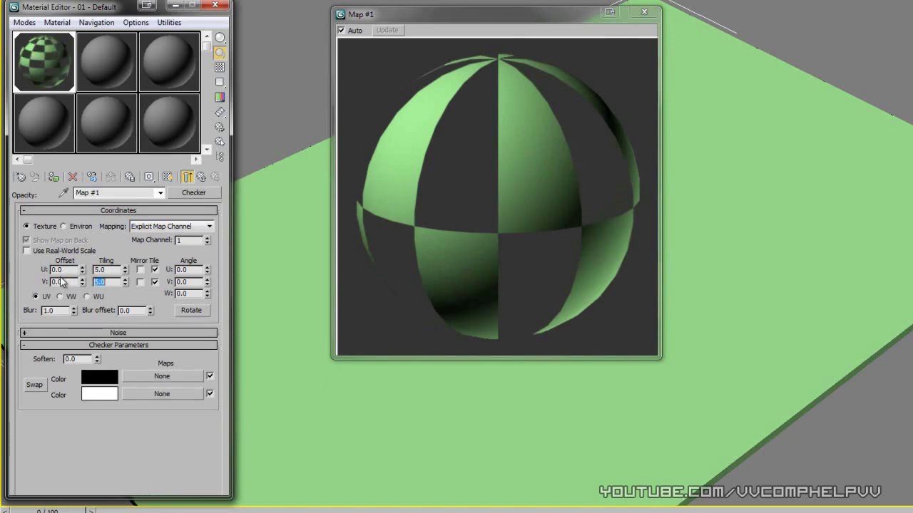
left_click_drag(220, 38, 262, 41)
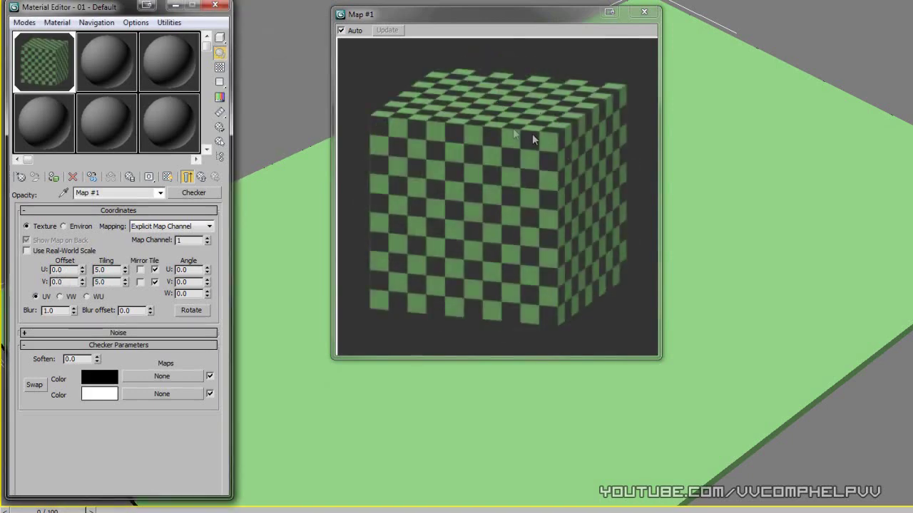
left_click(644, 12)
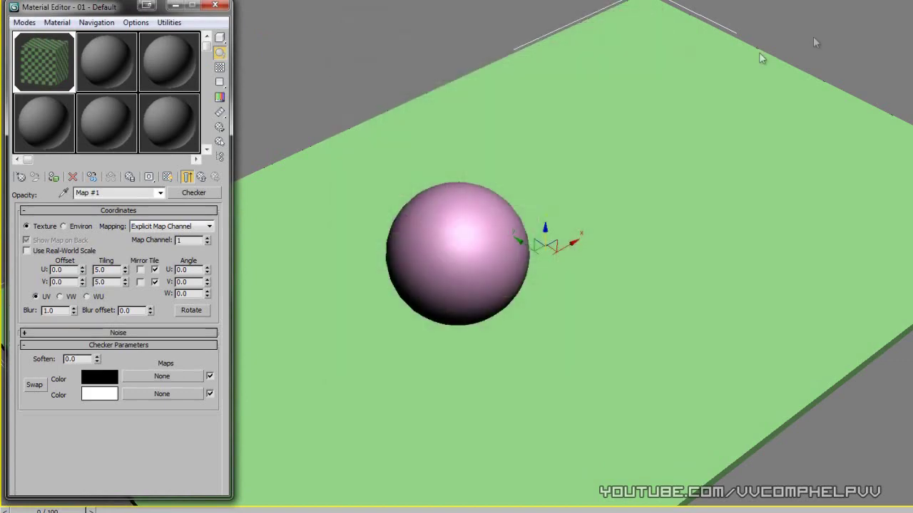
Render the perspective view to inspect the checker opacity on the box, and close the render.
key("shift+q")
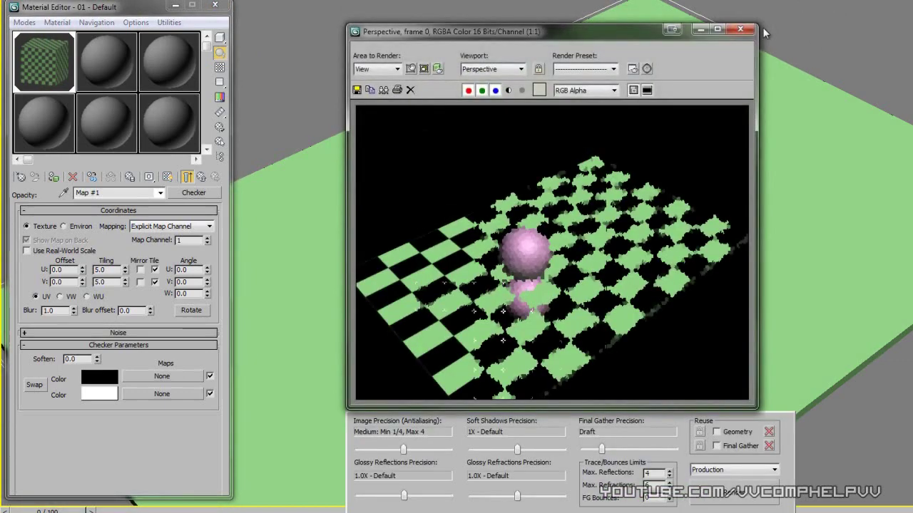
left_click(740, 29)
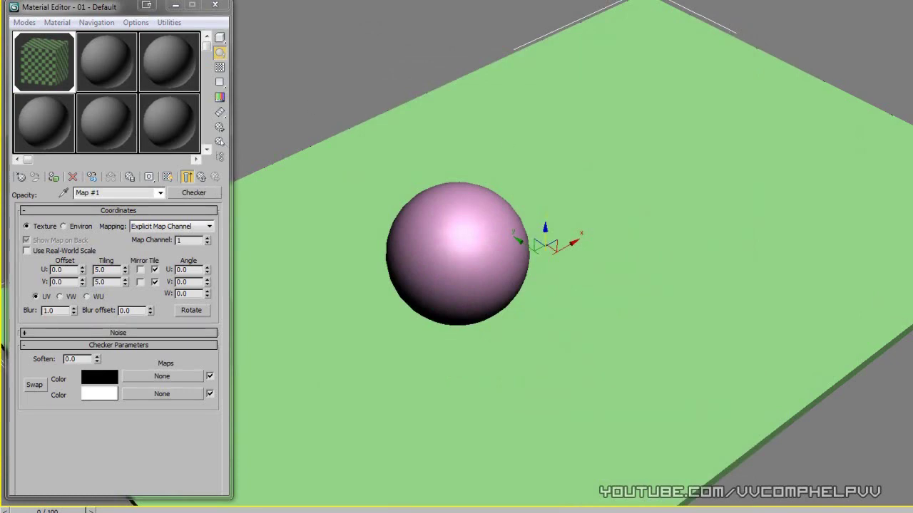
key("shift+q")
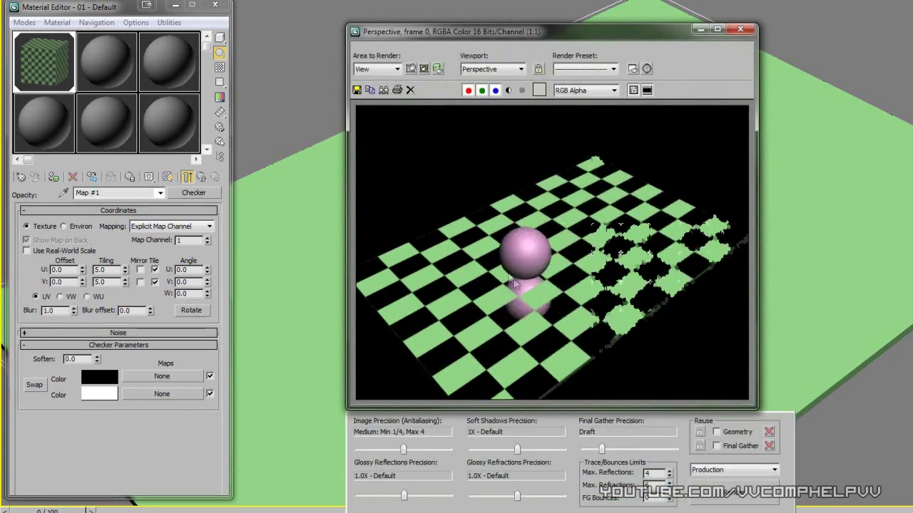
left_click(740, 29)
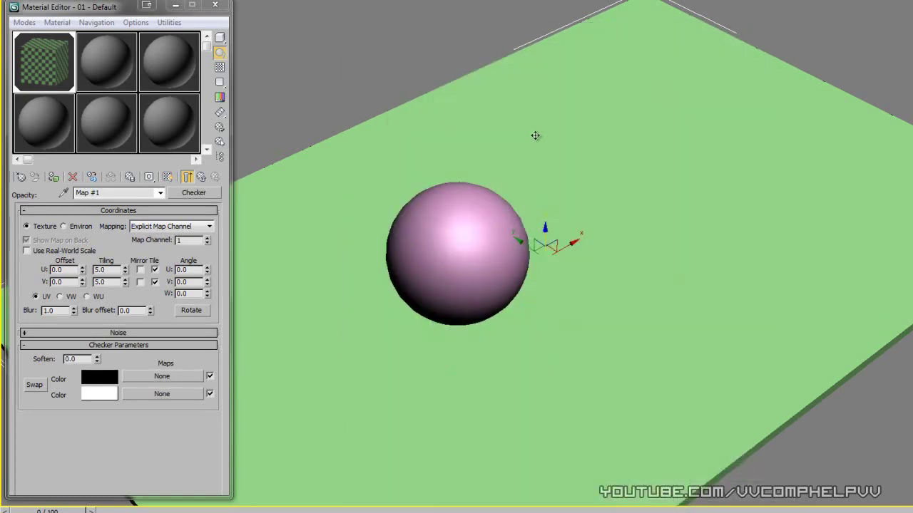
Show the checker opacity map in the viewport and return to the parent material's maps.
left_click(168, 176)
left_click(201, 177)
left_click(168, 178)
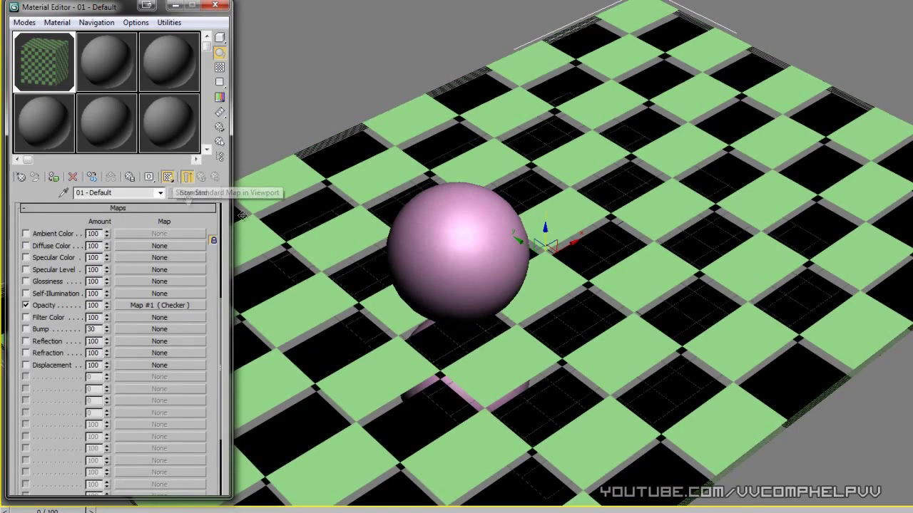
middle_click_drag(569, 316, 599, 322)
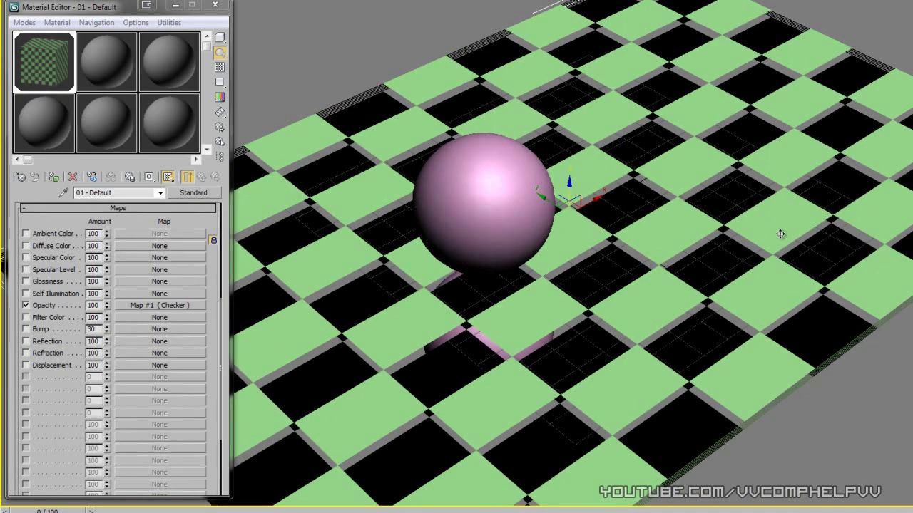
Toggle the material's map display in the viewport, leaving it switched off.
left_click(166, 178)
left_click(167, 177)
left_click(167, 178)
left_click(167, 177)
left_click(167, 177)
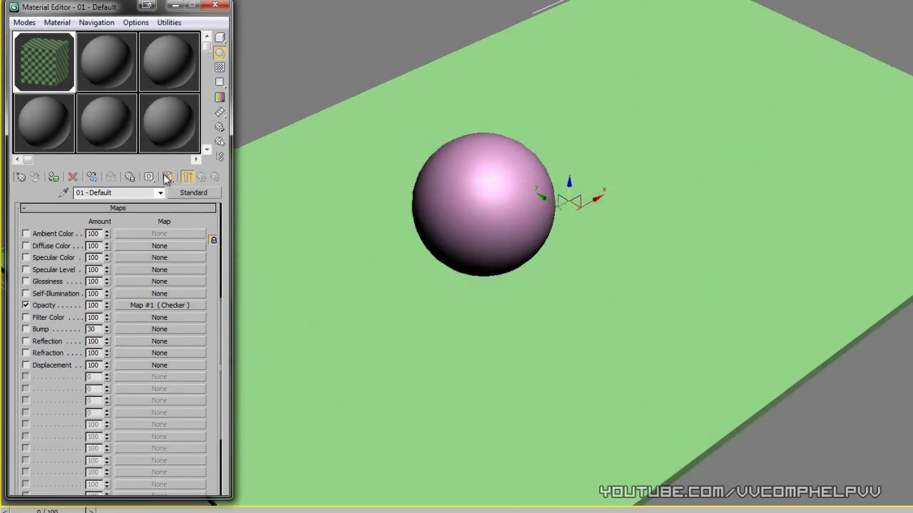
Disable the checker opacity map in the box's material.
scroll(469, 153, "down", 3)
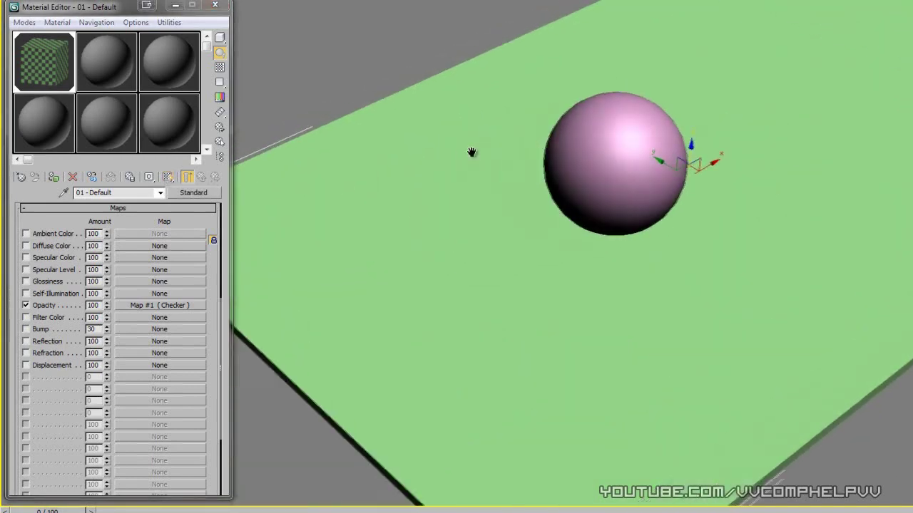
middle_click_drag(755, 221, 744, 267, "alt")
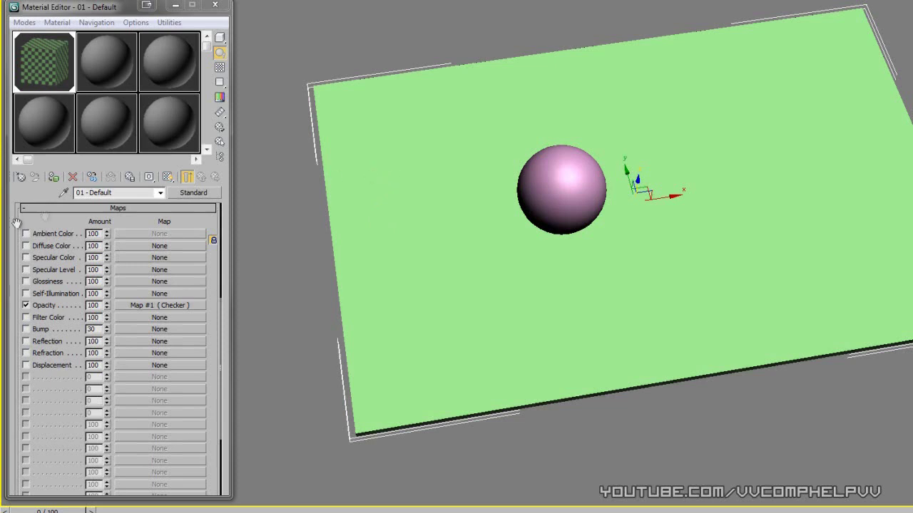
left_click(26, 305)
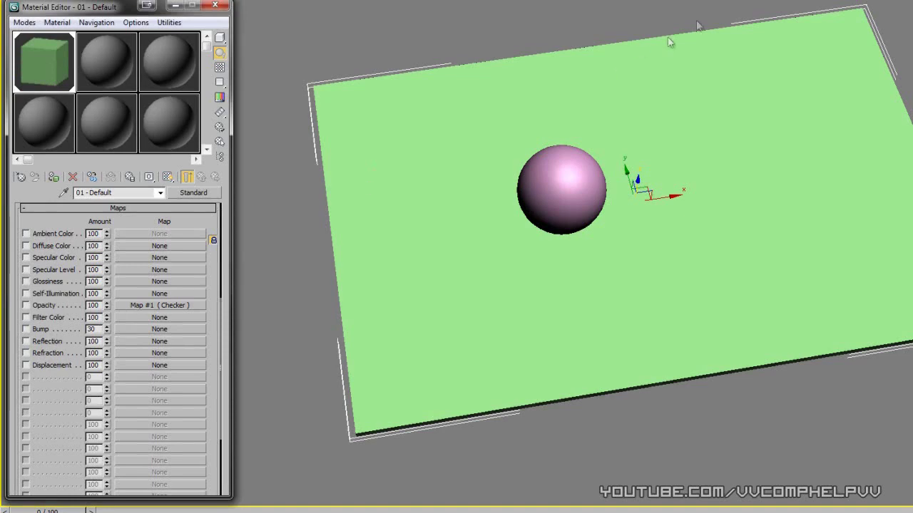
left_click(745, 2)
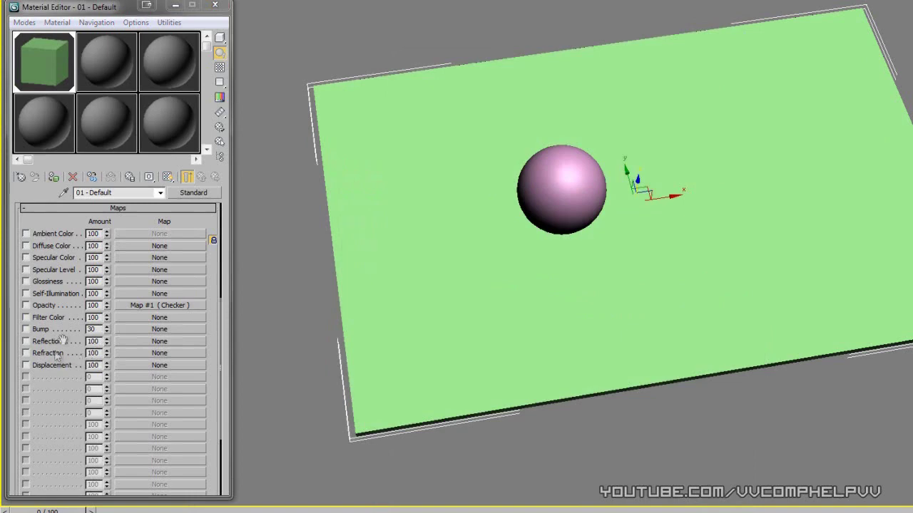
Delete the sphere copy beneath the flat box.
middle_click_drag(591, 311, 613, 261, "alt")
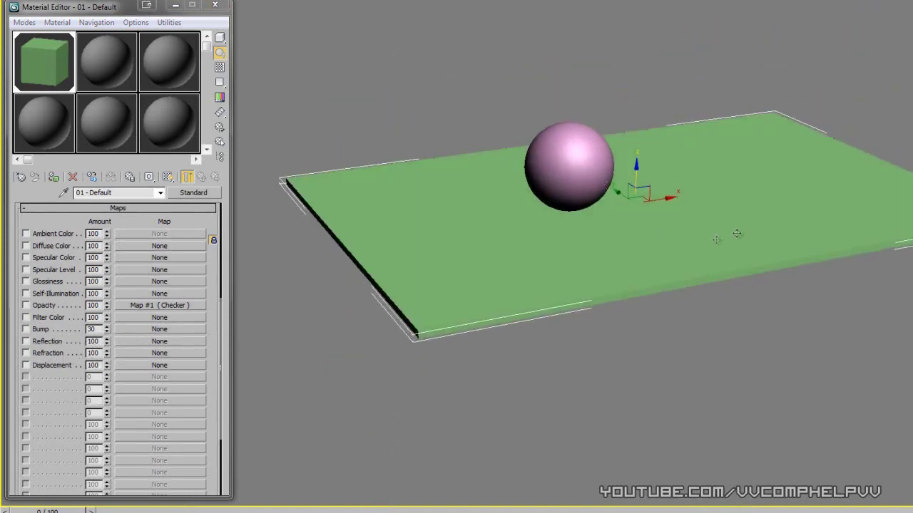
middle_click_drag(687, 245, 612, 300, "alt")
left_click(597, 253)
key("Delete")
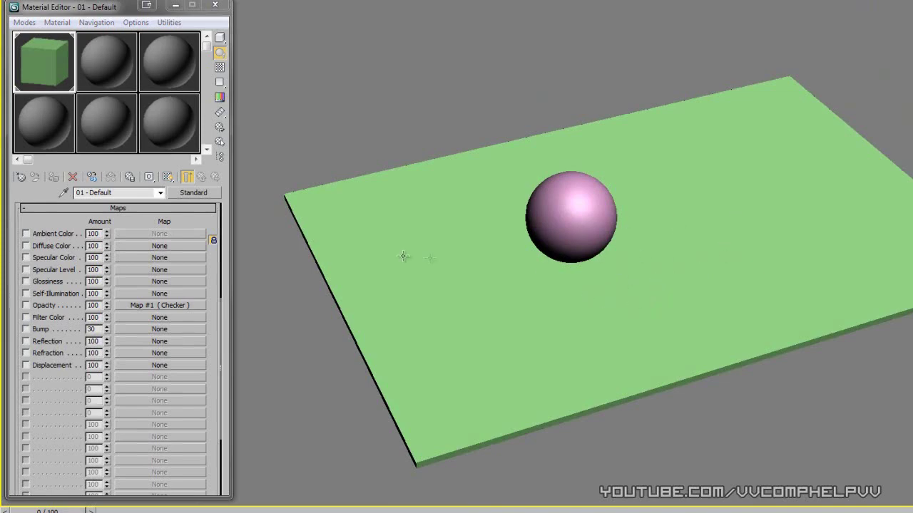
Set the green material's specular level to 43 and glossiness to 66, previewing it on an enlarged sphere sample.
left_click_drag(182, 215, 182, 403)
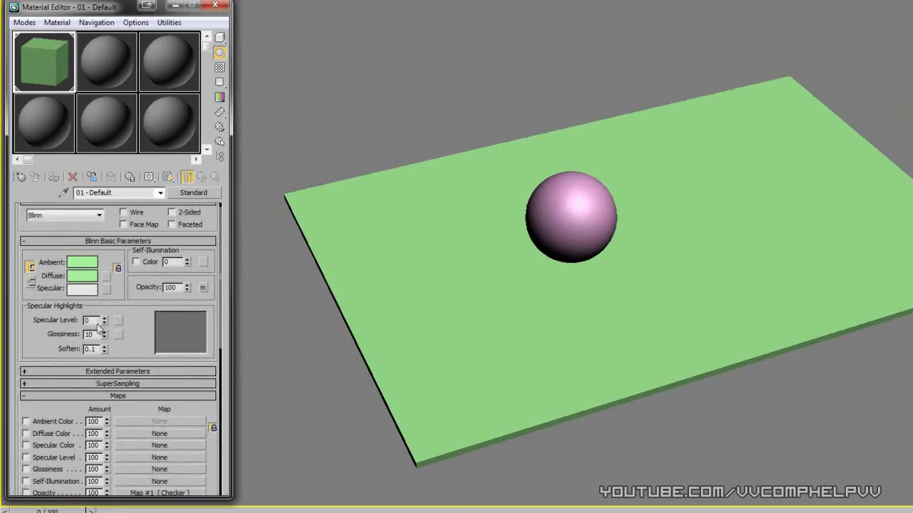
mouse_move(104, 323)
left_mouse_down()
mouse_move(104, 313)
mouse_move(104, 323)
left_mouse_up()
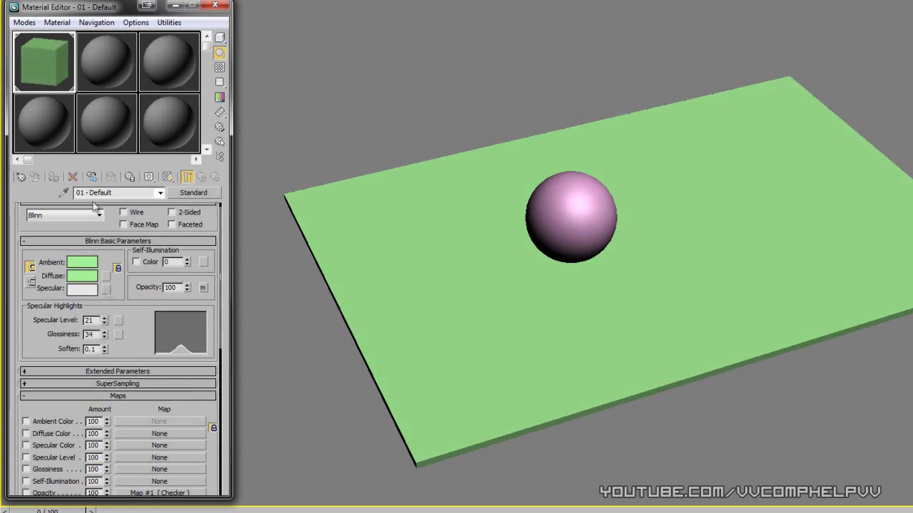
left_click(220, 38)
left_click_drag(223, 43, 234, 37)
double_click(46, 62)
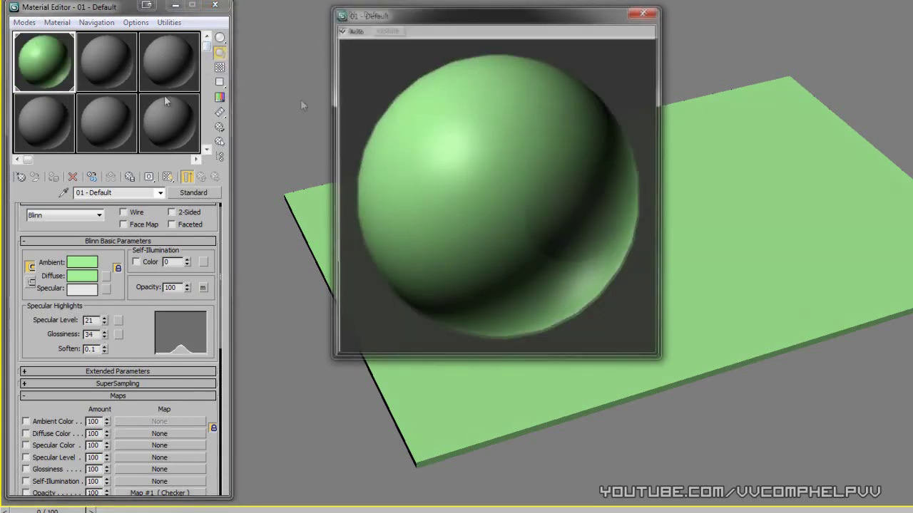
left_click_drag(104, 323, 105, 356)
left_click(104, 333)
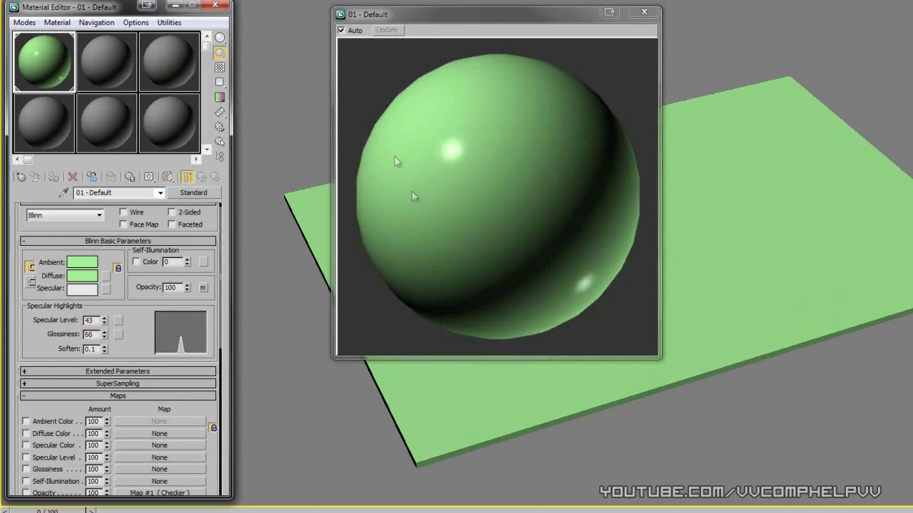
Close the enlarged sample preview and assign a Raytrace map to the green material's Reflection channel.
left_click(644, 11)
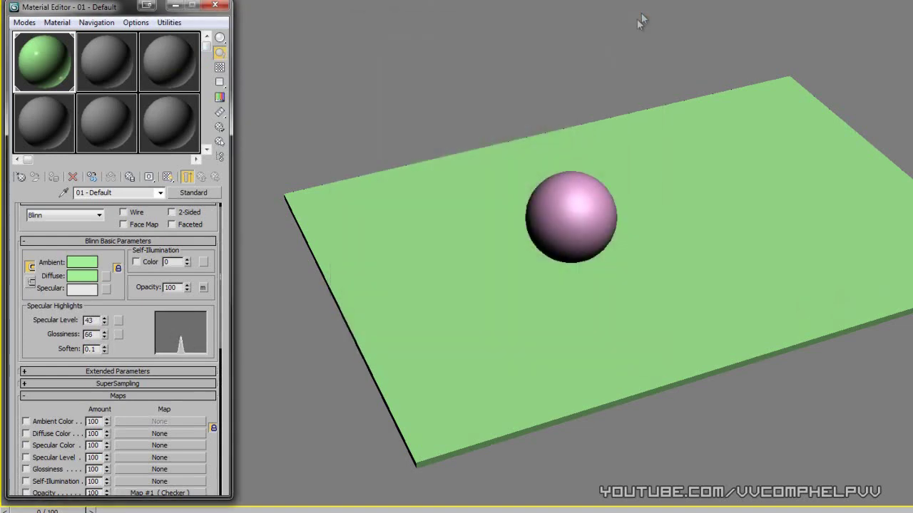
middle_click_drag(641, 264, 681, 247)
left_click_drag(139, 408, 141, 226)
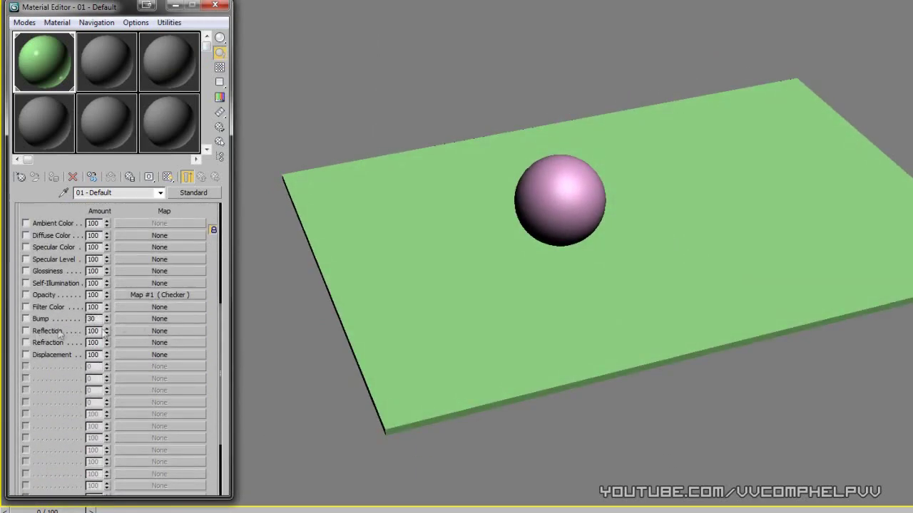
left_click(136, 331)
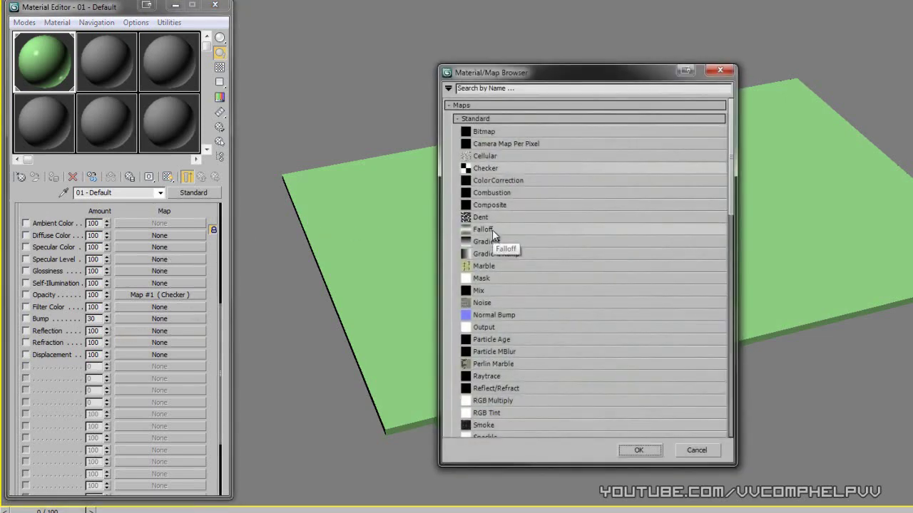
double_click(509, 378)
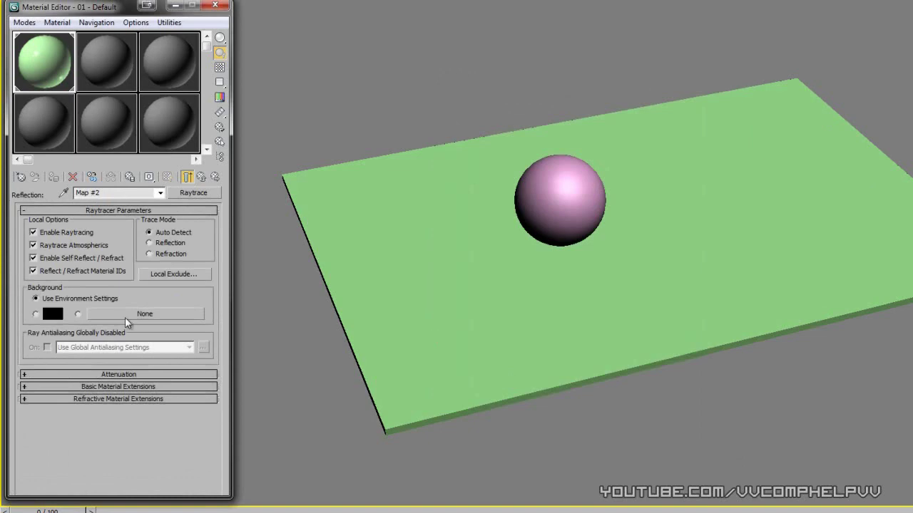
left_click(201, 177)
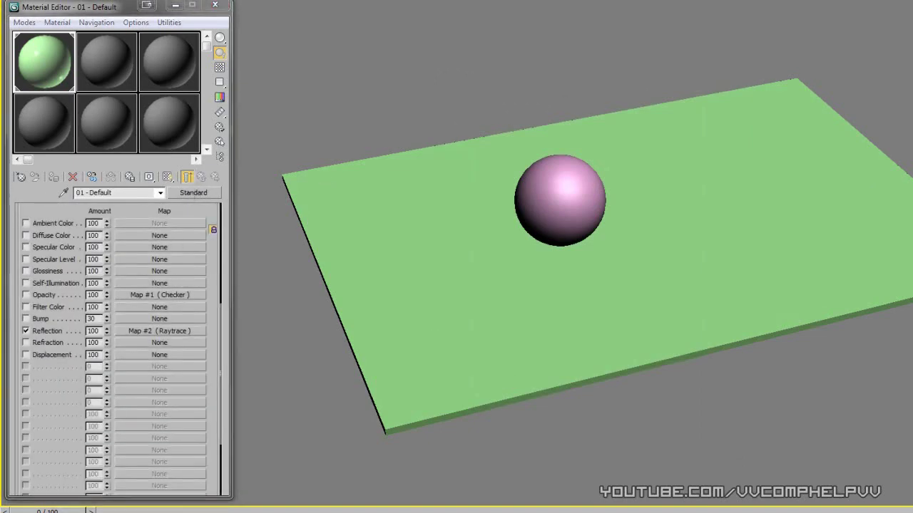
Render the perspective view, once from afar and once close to the sphere, to examine its reflection in the box.
key("shift+q")
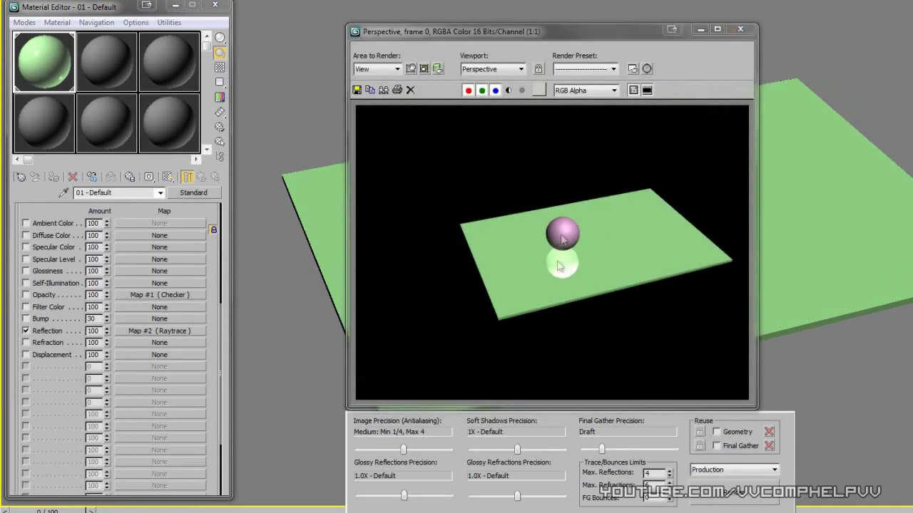
left_click(740, 29)
middle_click_drag(737, 157, 712, 189)
scroll(712, 189, "up", 5)
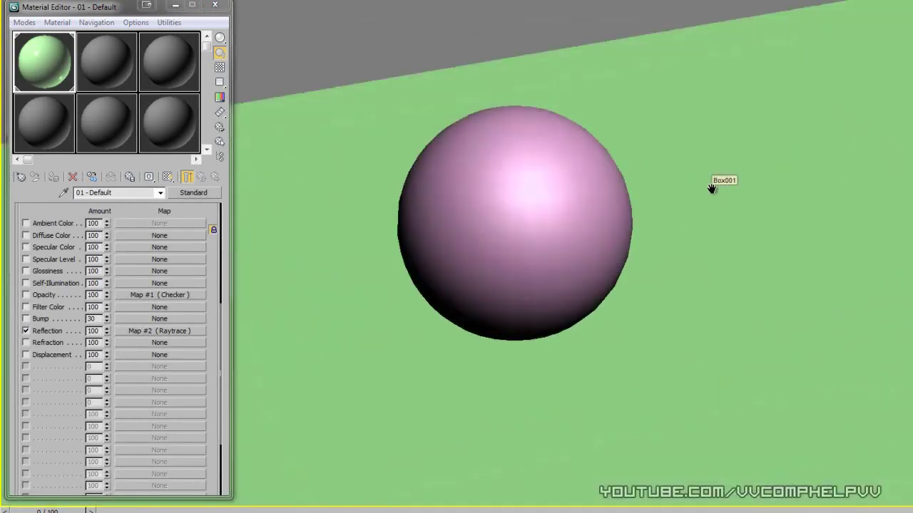
key("shift+q")
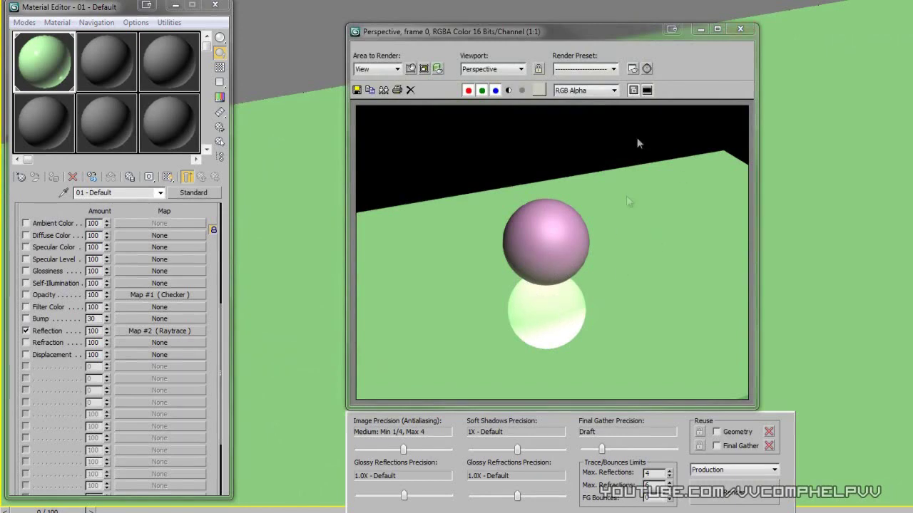
left_click(740, 29)
Set the green material's reflection amount to 20 and render the perspective view.
left_click(51, 336)
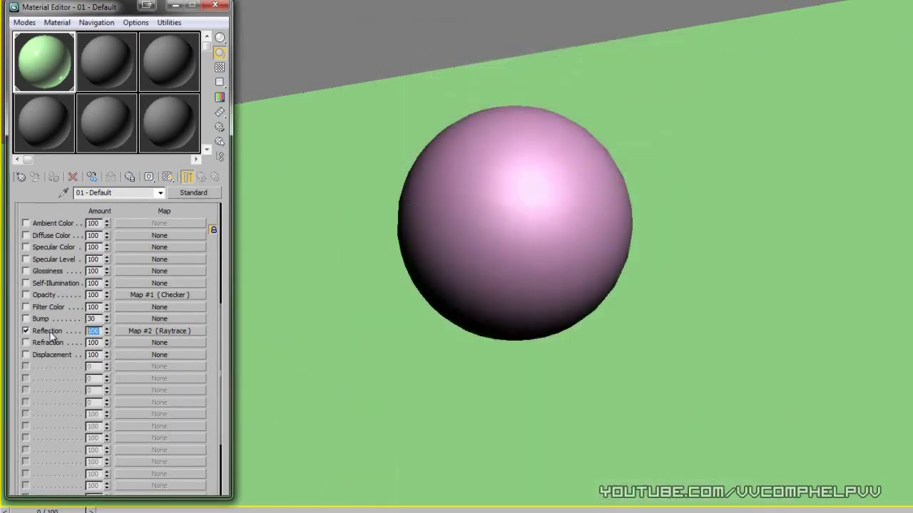
type("40")
key("Return")
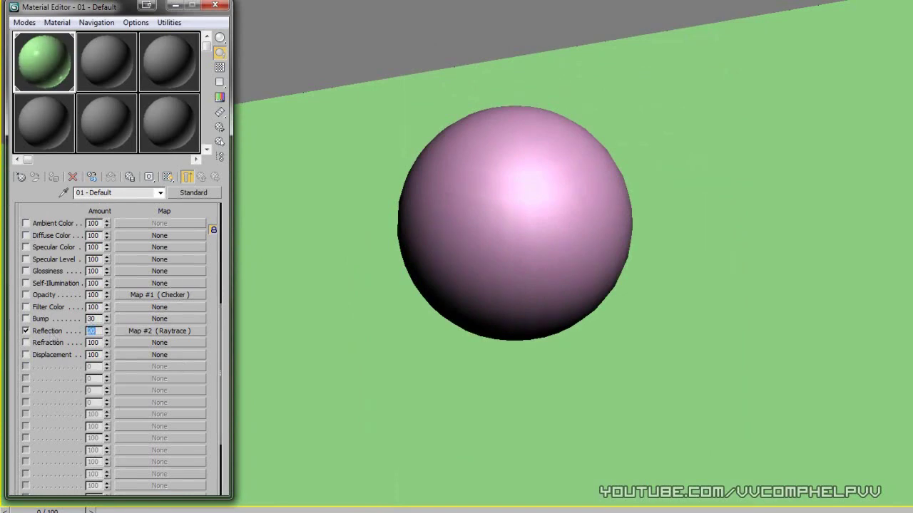
key("shift+q")
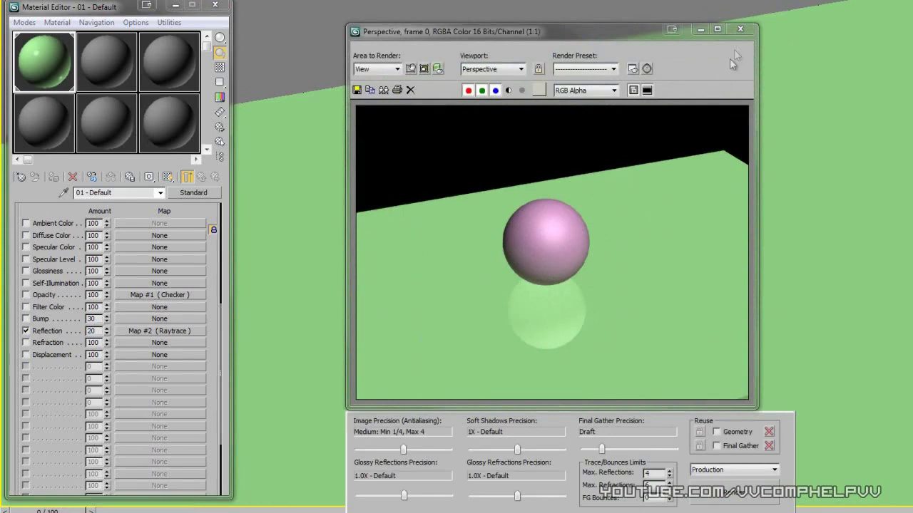
left_click(741, 30)
Reduce the green material's reflection amount to 10 and render the perspective view again.
left_click(60, 332)
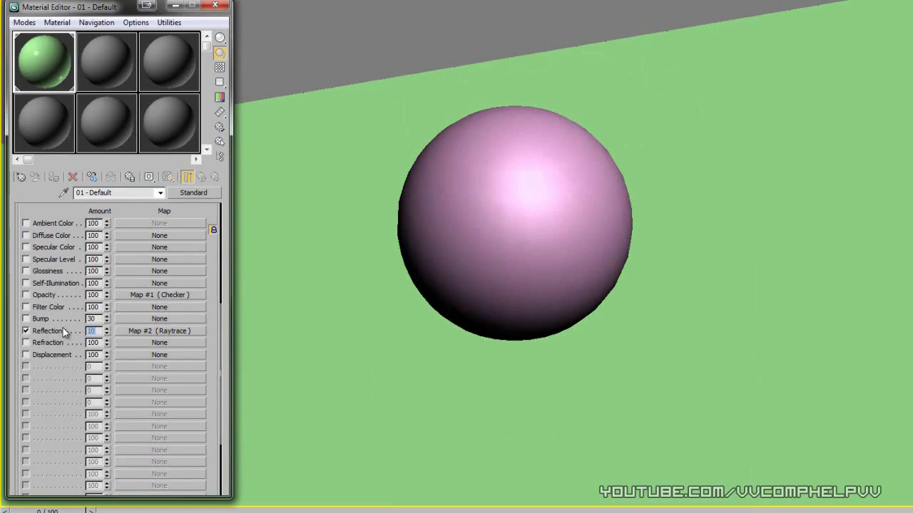
type("10")
key("shift+q")
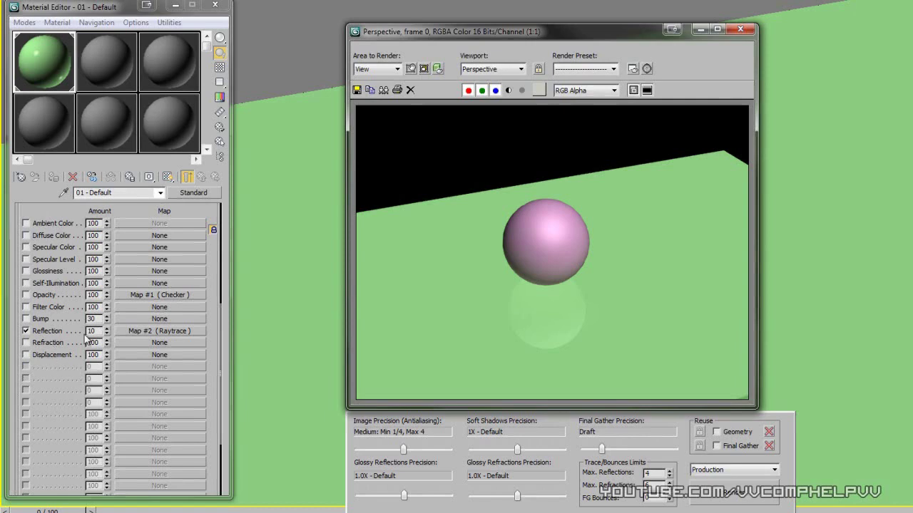
scroll(218, 277, "up", 5)
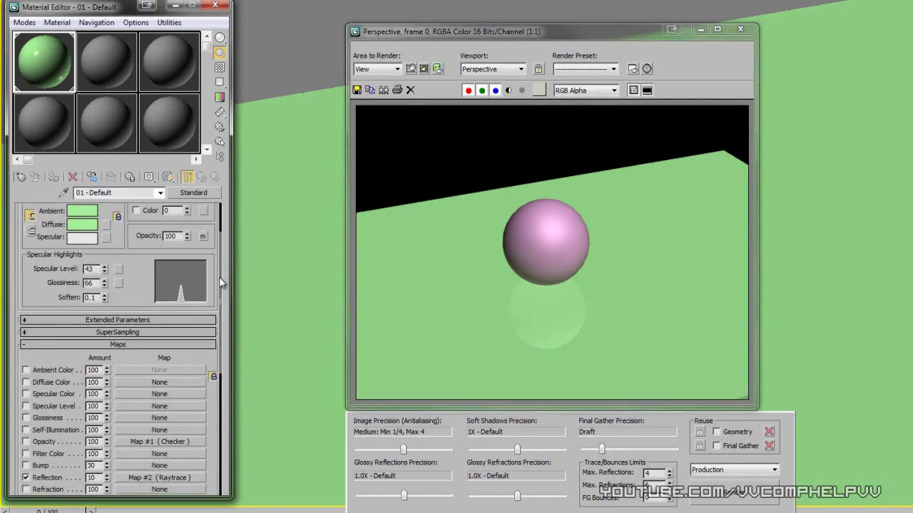
scroll(219, 297, "up", 1)
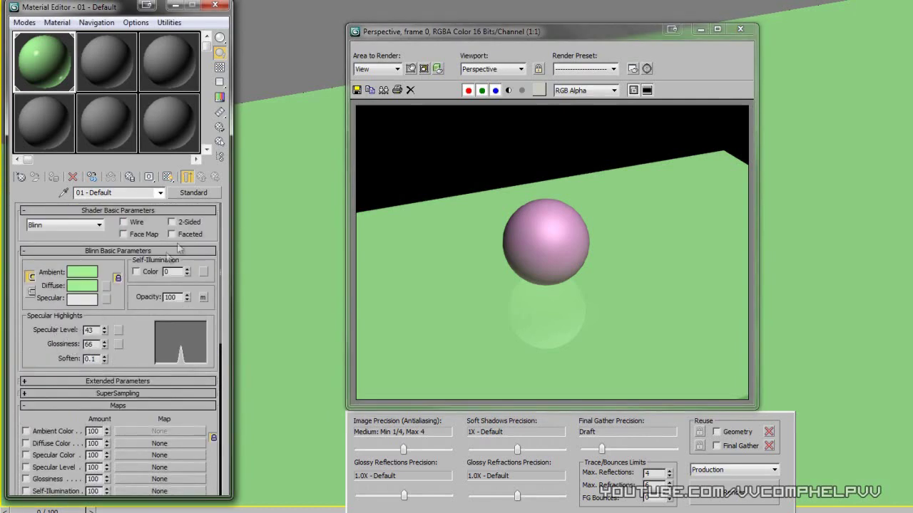
left_click_drag(221, 230, 217, 286)
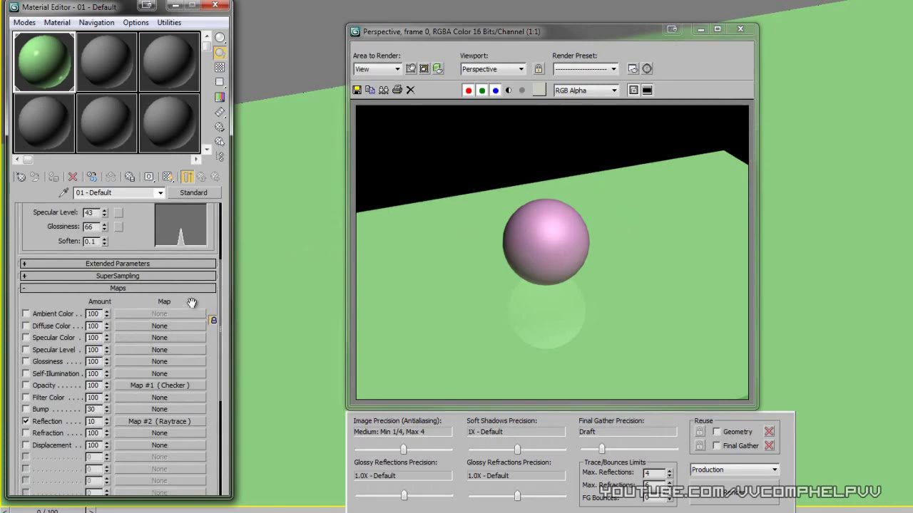
scroll(186, 405, "up", 3)
left_click_drag(185, 405, 146, 356)
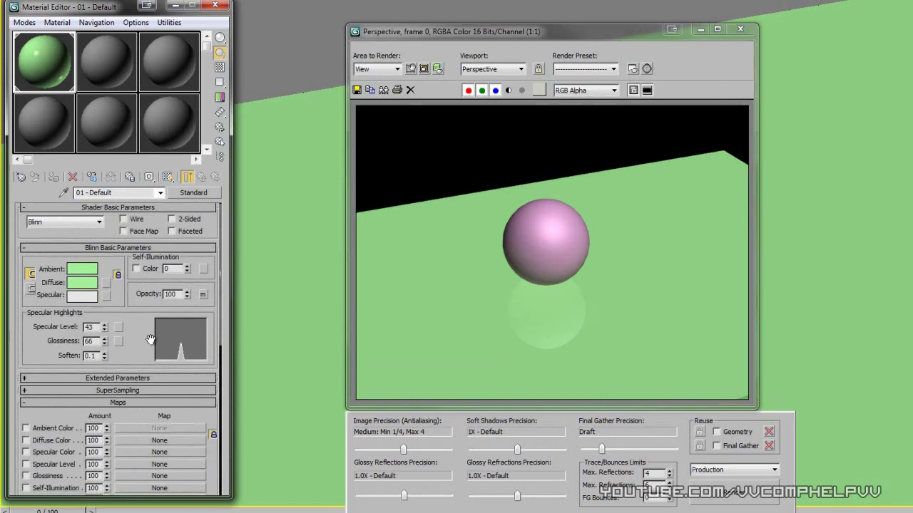